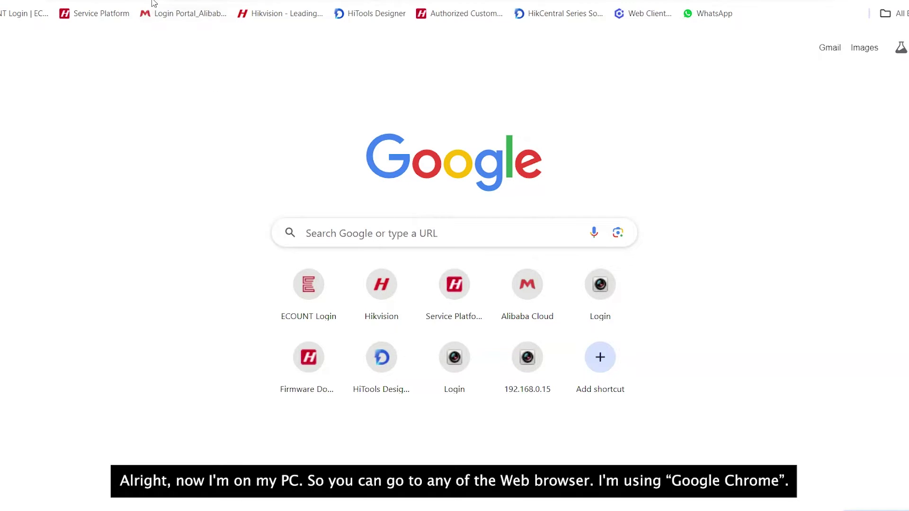
# Search 'hikconnect' in Chrome and open the official Hik-Connect website.
pyautogui.write('hik')
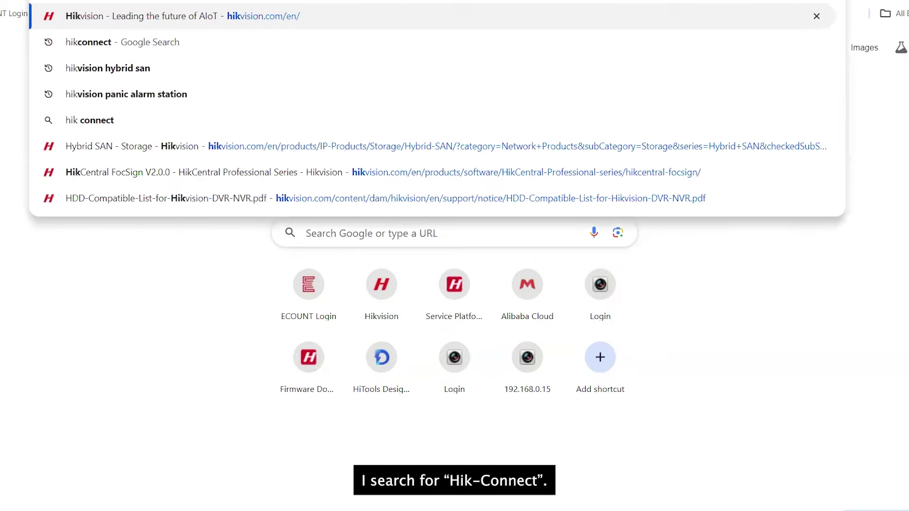
pyautogui.write('connect')
pyautogui.press('Return')
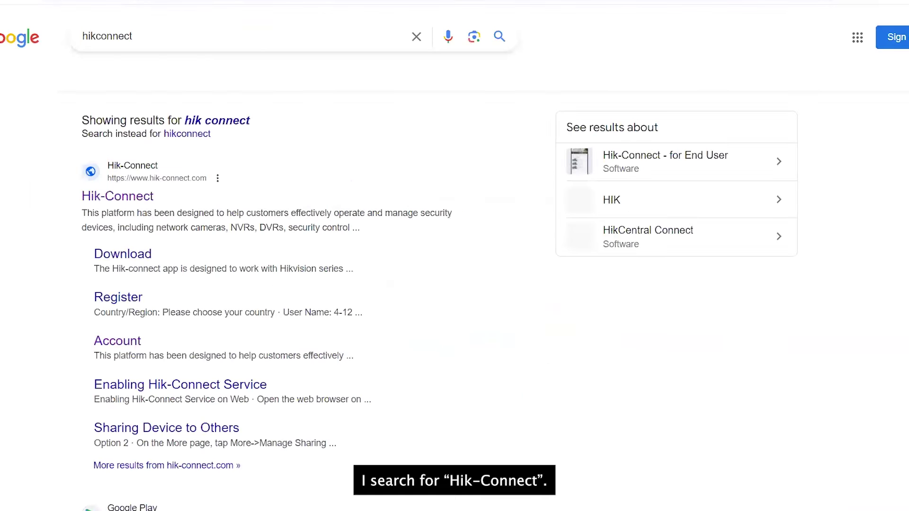
pyautogui.click(97, 197)
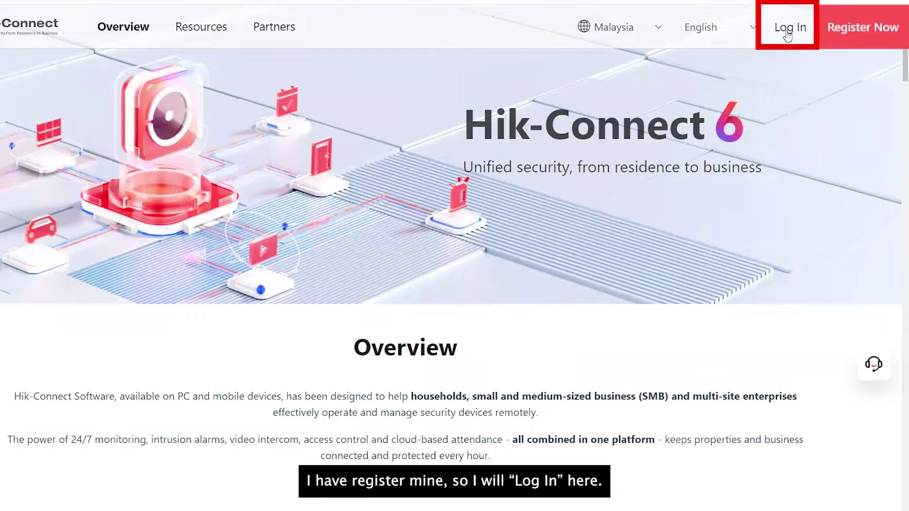
# Go to the Hik-Connect login page and begin entering the account e-mail.
pyautogui.click(785, 33)
pyautogui.click(685, 231)
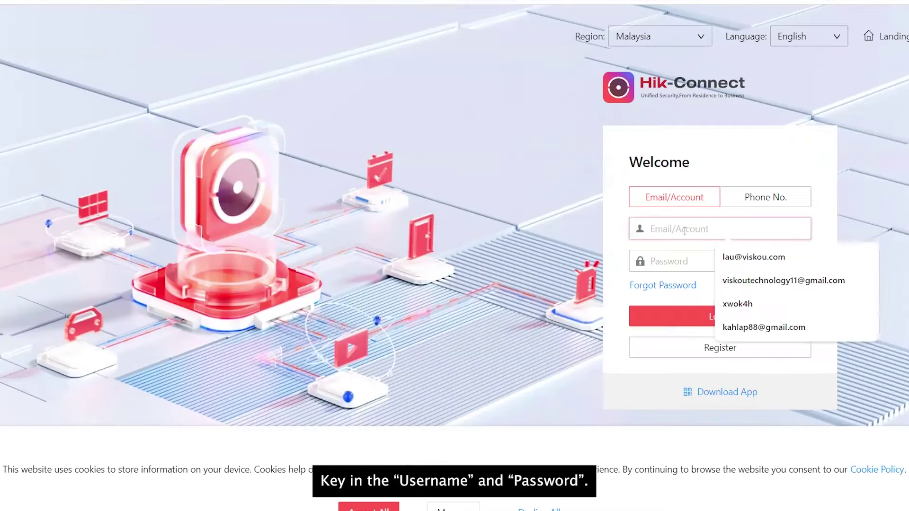
pyautogui.write('lau')
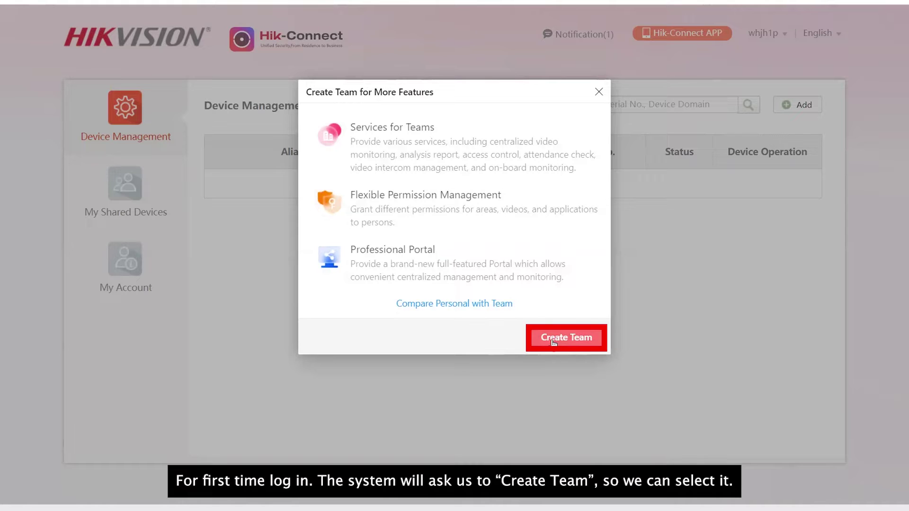
# Create a team named 'Viskou team', keeping the UTC+08:00 Beijing time zone and choosing scene type Office.
pyautogui.click(540, 348)
pyautogui.click(690, 102)
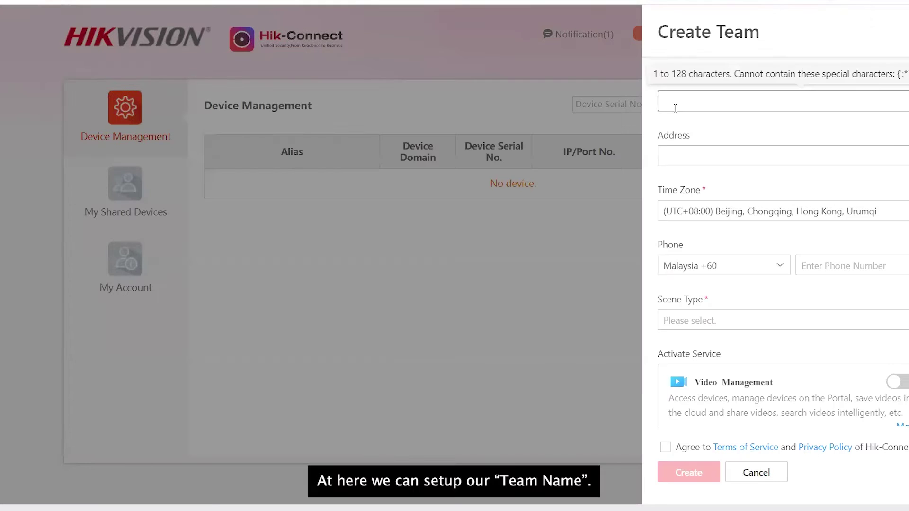
pyautogui.write('Viskou t')
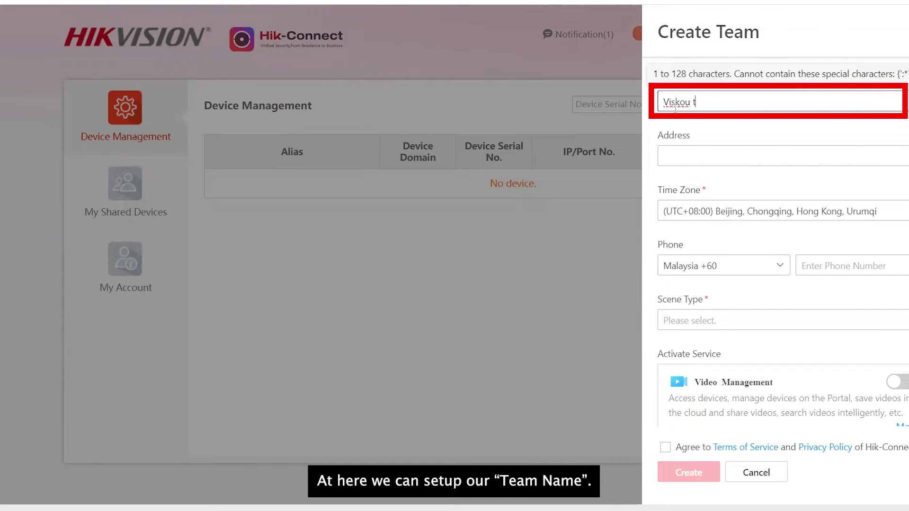
pyautogui.write('eam')
pyautogui.click(700, 156)
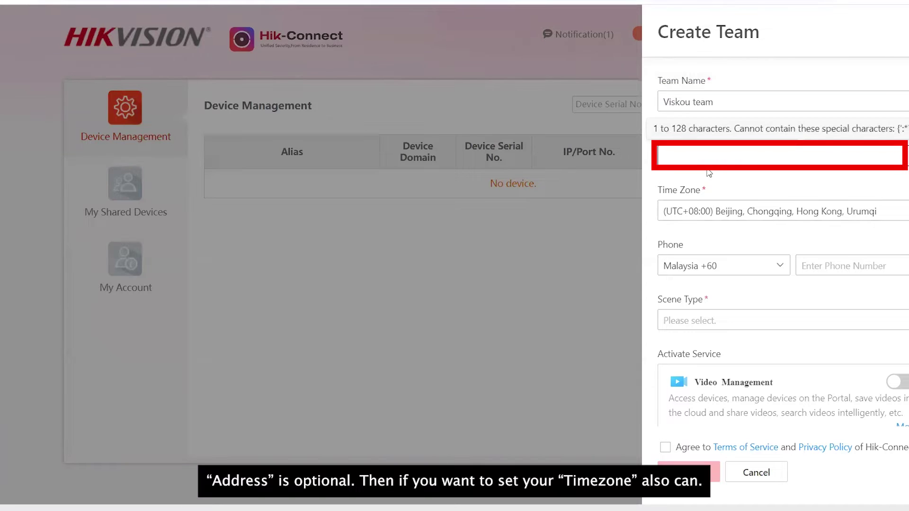
pyautogui.click(901, 217)
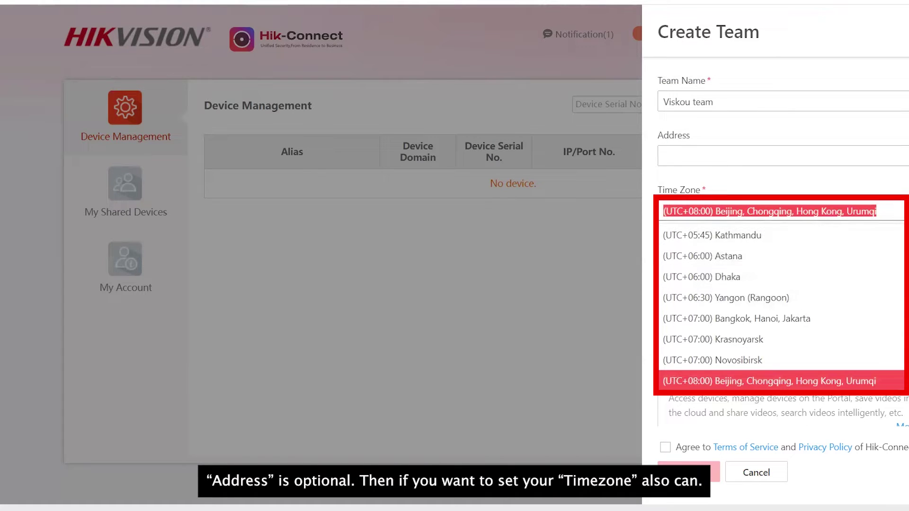
pyautogui.click(625, 284)
pyautogui.scroll(-2, 737, 264)
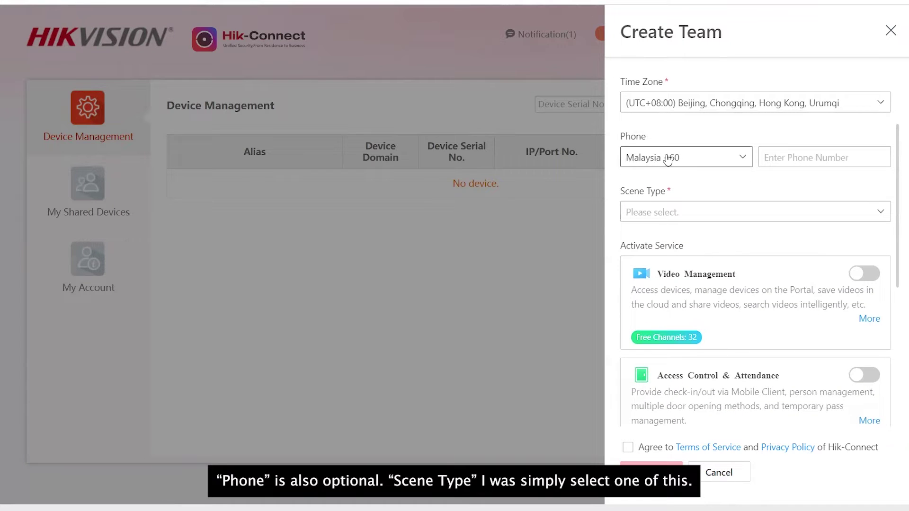
pyautogui.click(644, 212)
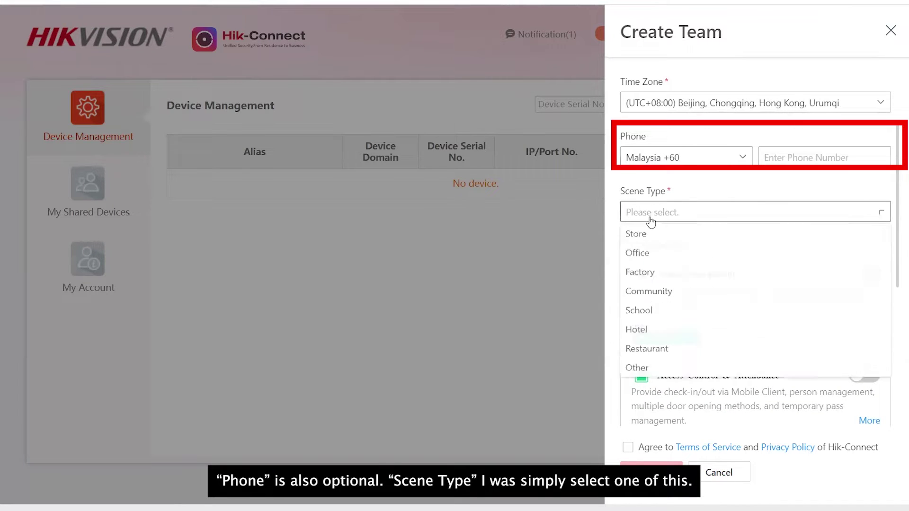
pyautogui.click(652, 259)
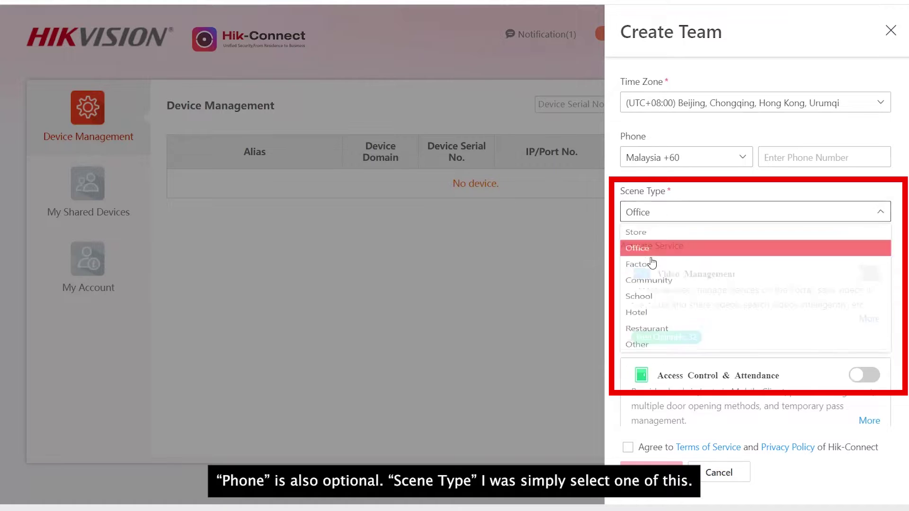
pyautogui.scroll(-3, 739, 284)
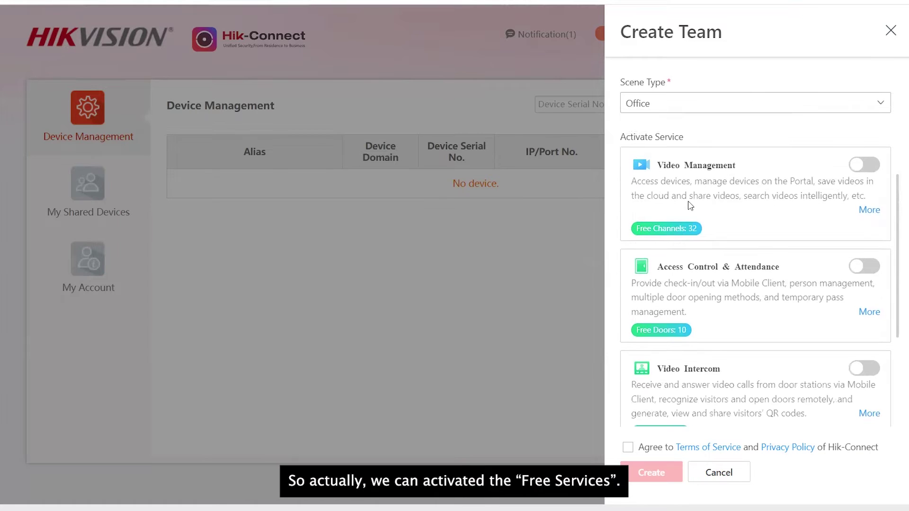
# Enable Video Management, Access Control & Attendance, Video Intercom, Analysis Report and On-Board Monitoring, then accept the terms.
pyautogui.click(865, 165)
pyautogui.scroll(-2, 707, 126)
pyautogui.click(861, 218)
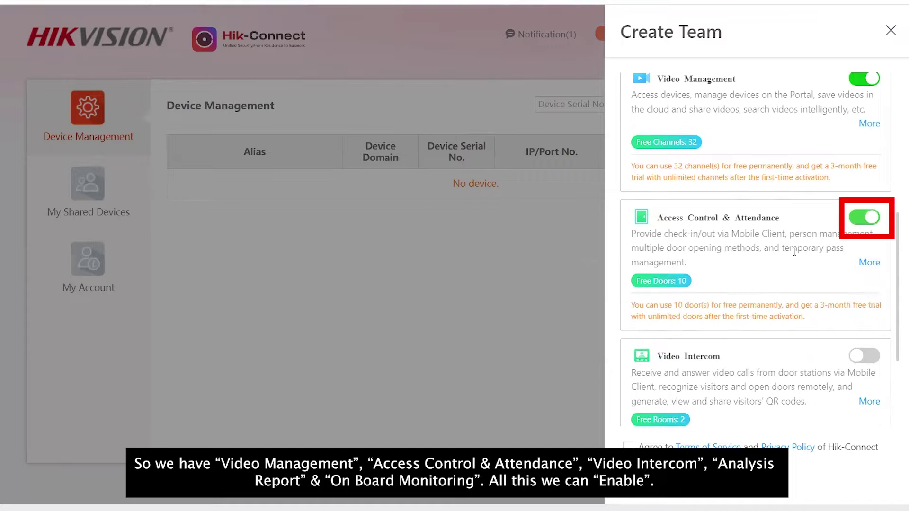
pyautogui.scroll(-2, 861, 218)
pyautogui.click(859, 291)
pyautogui.scroll(-2, 802, 295)
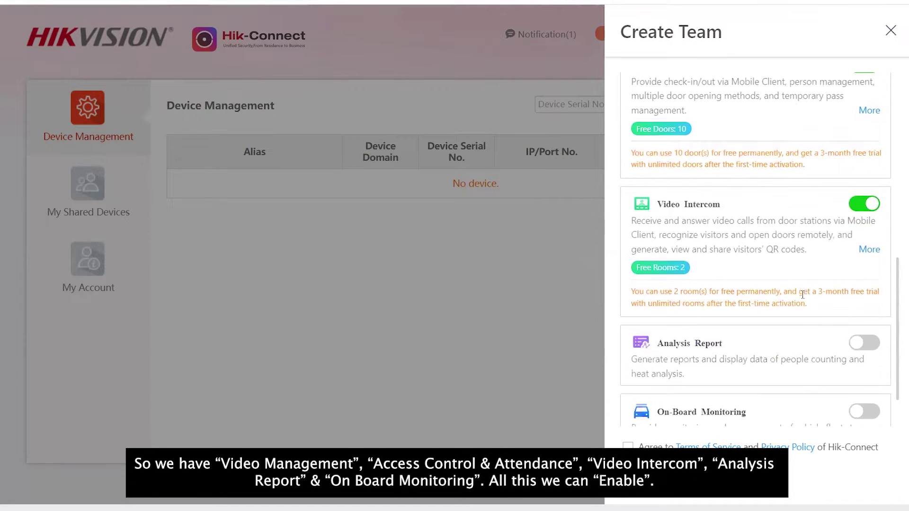
pyautogui.click(855, 346)
pyautogui.scroll(-2, 852, 351)
pyautogui.click(862, 347)
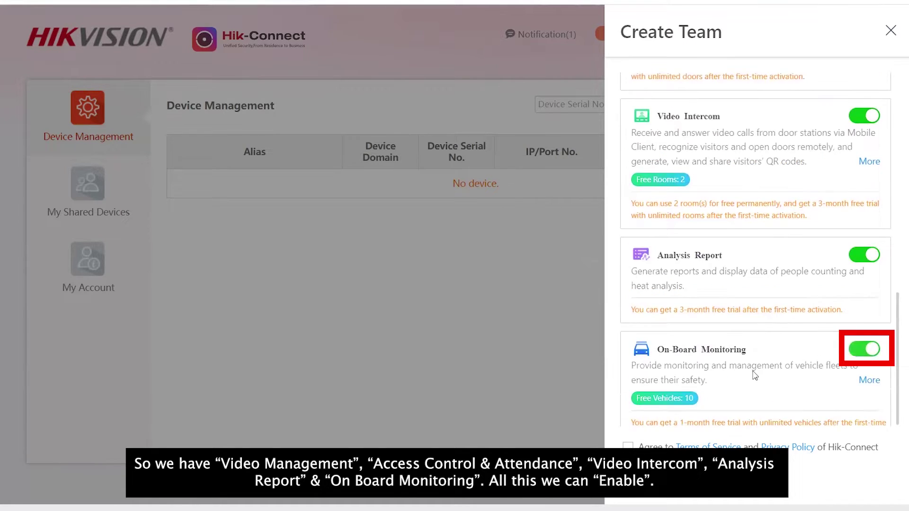
pyautogui.scroll(-1, 757, 374)
pyautogui.scroll(5, 764, 362)
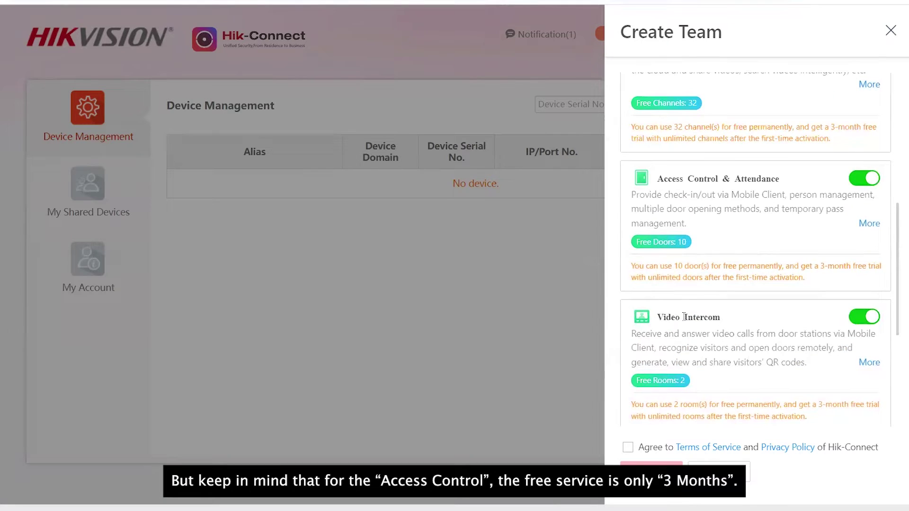
pyautogui.scroll(1, 675, 220)
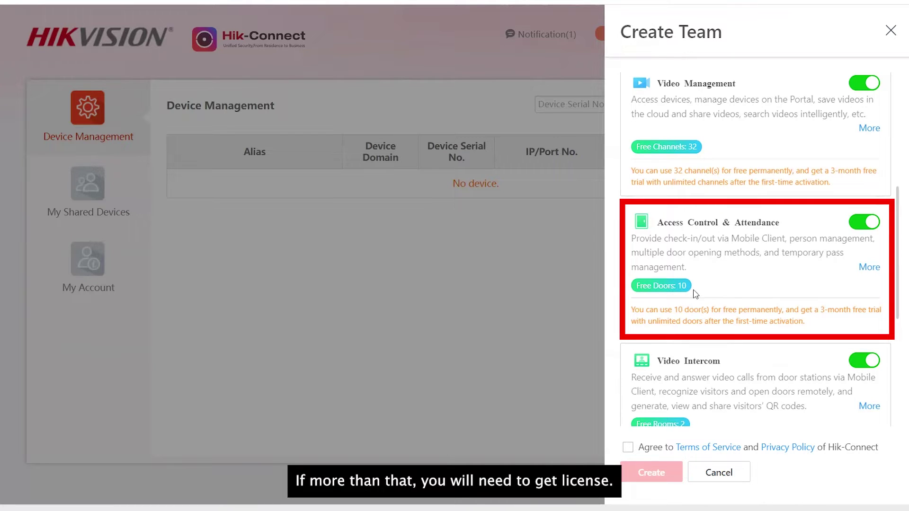
pyautogui.click(628, 447)
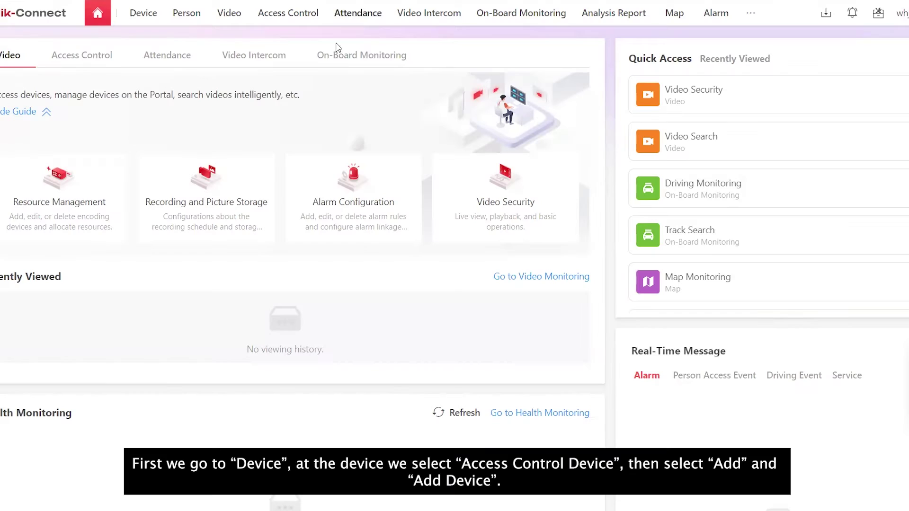
# Open the Add Device form under Device > Access Control Device.
pyautogui.click(138, 19)
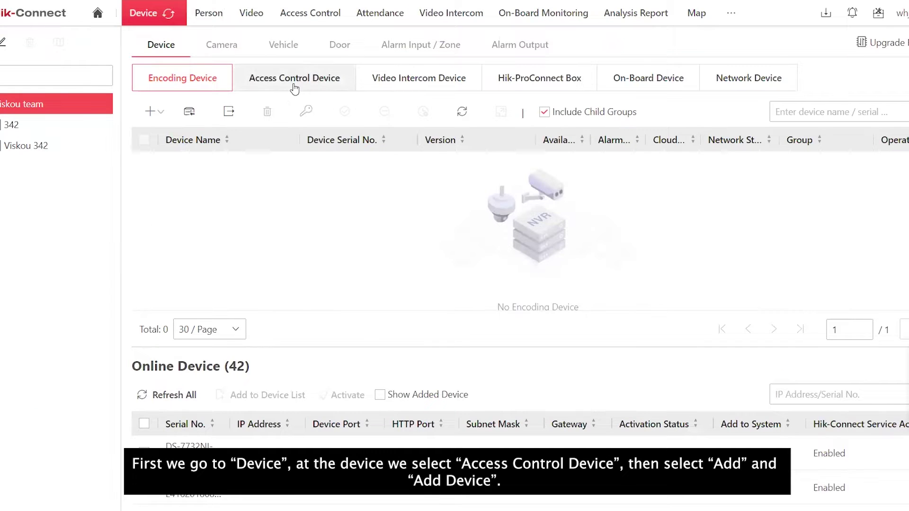
pyautogui.click(291, 89)
pyautogui.click(150, 114)
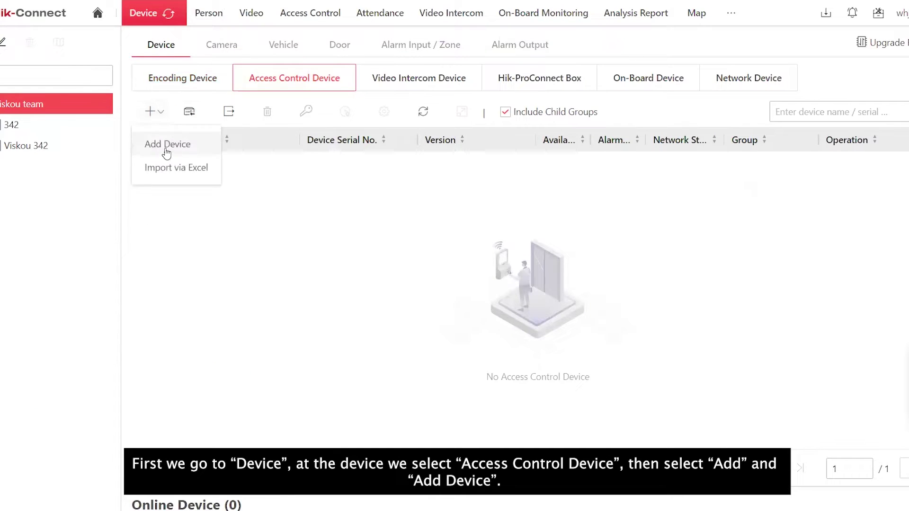
pyautogui.click(168, 144)
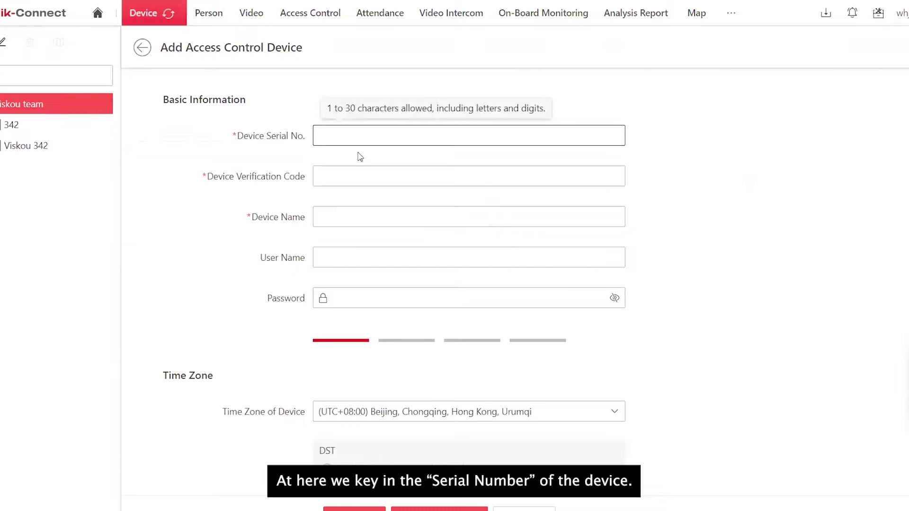
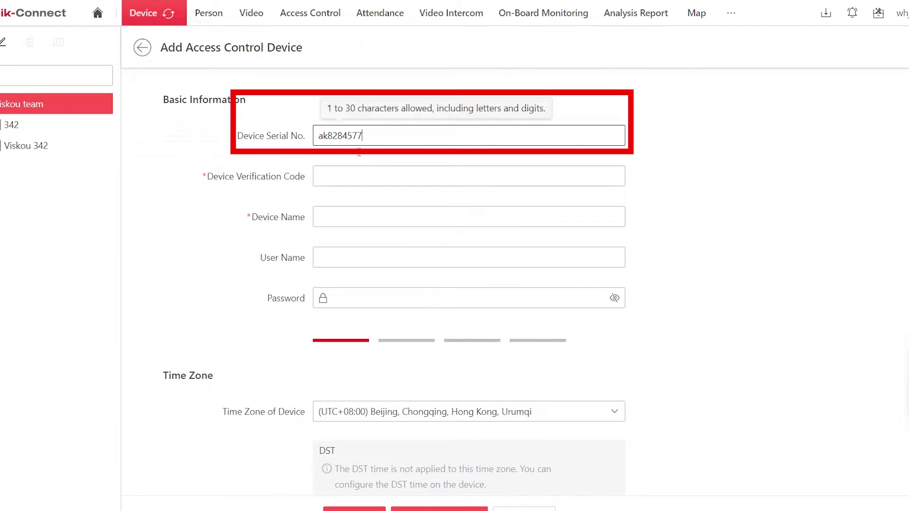
# Add device 'Viskou 342' with its serial number, verification code, user name admin and password.
pyautogui.press('Tab')
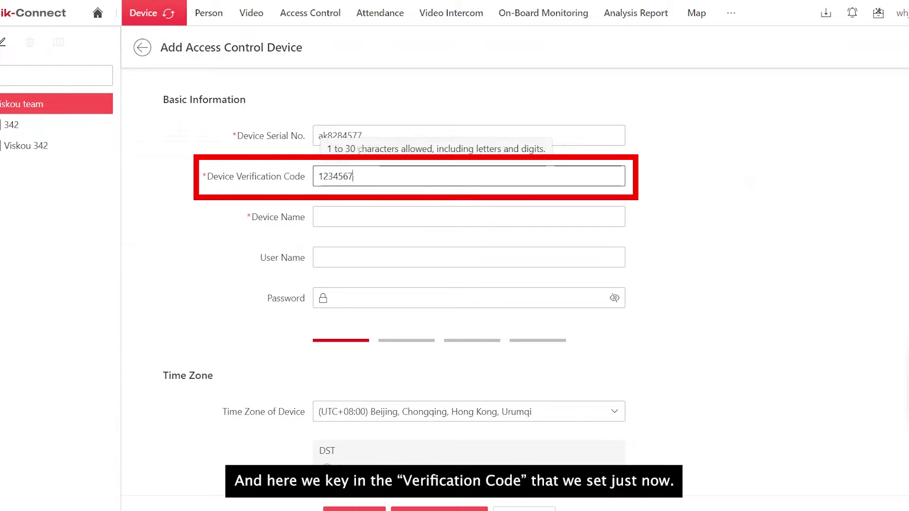
pyautogui.press('Tab')
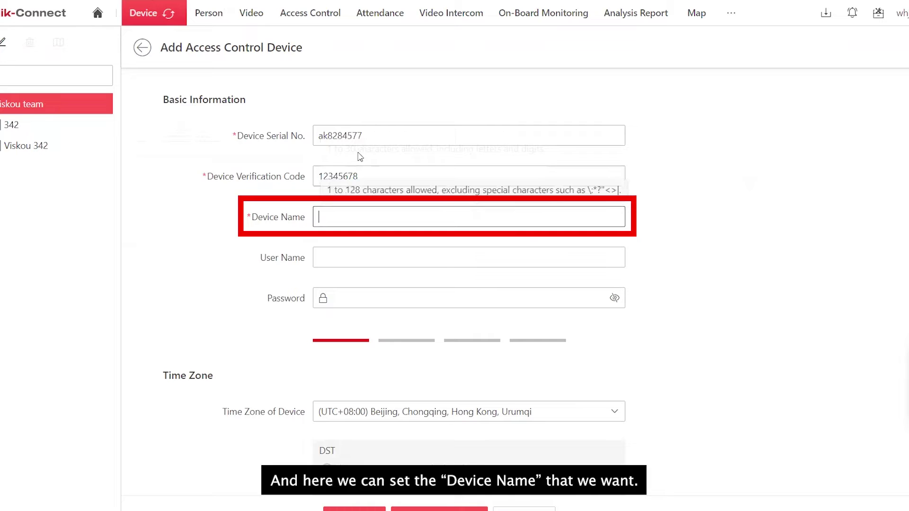
pyautogui.press('Tab')
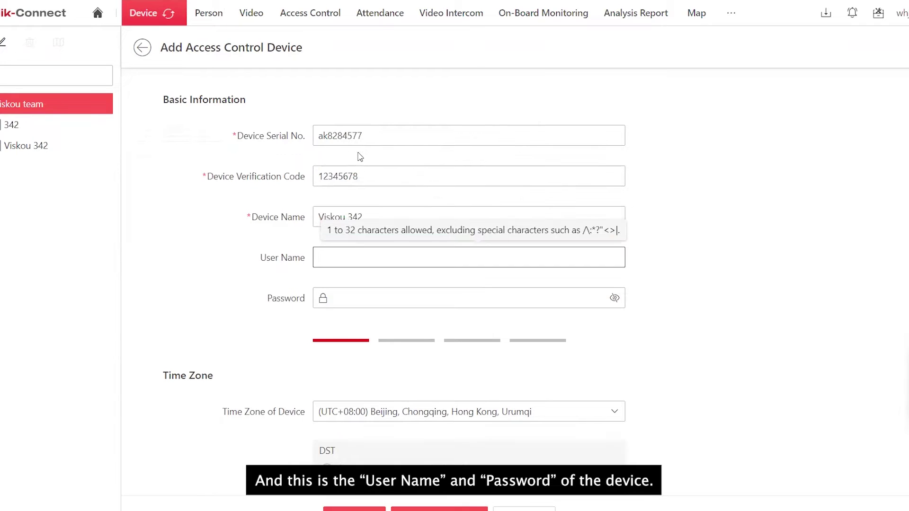
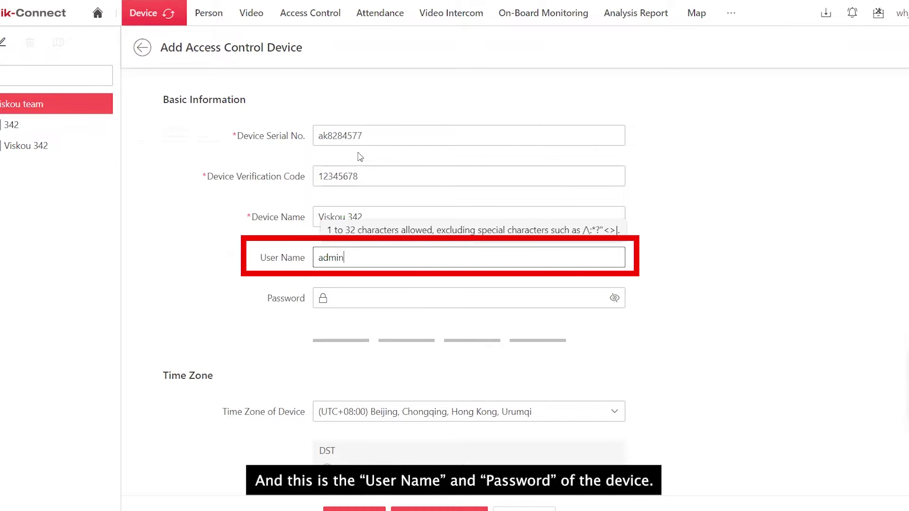
pyautogui.press('Tab')
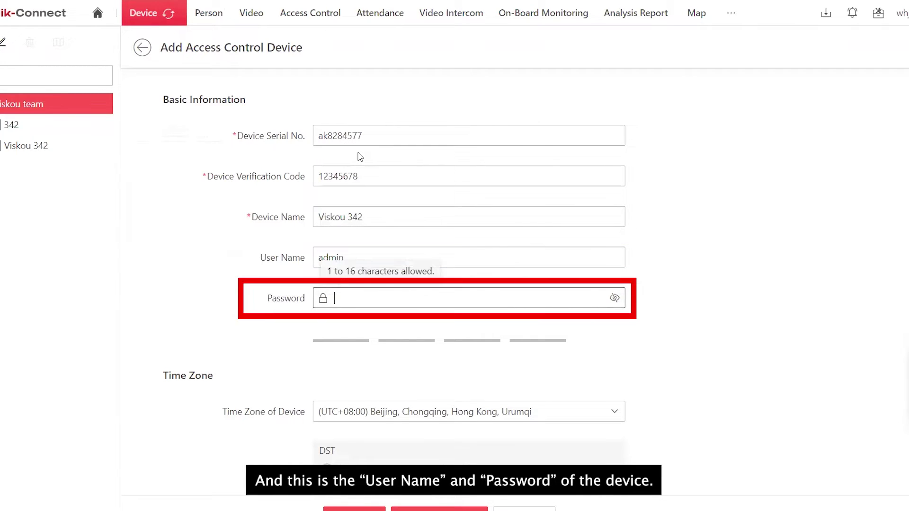
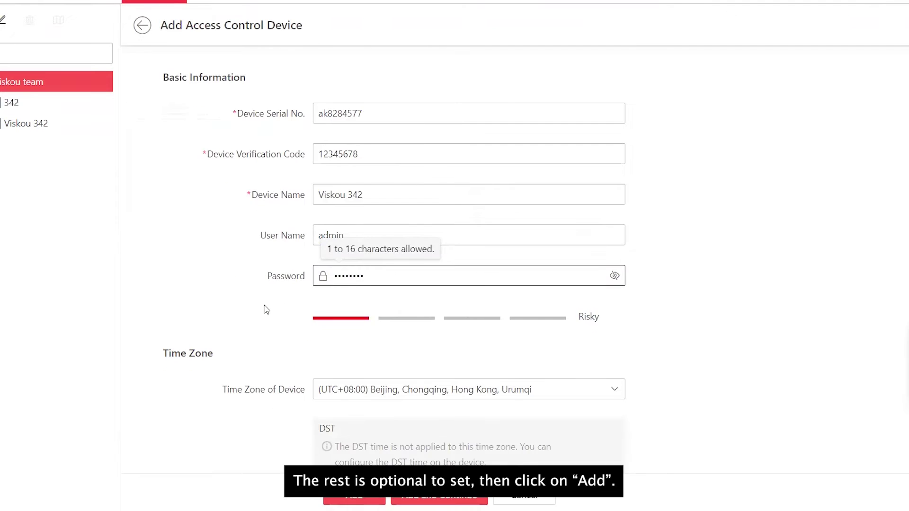
pyautogui.scroll(-5, 263, 309)
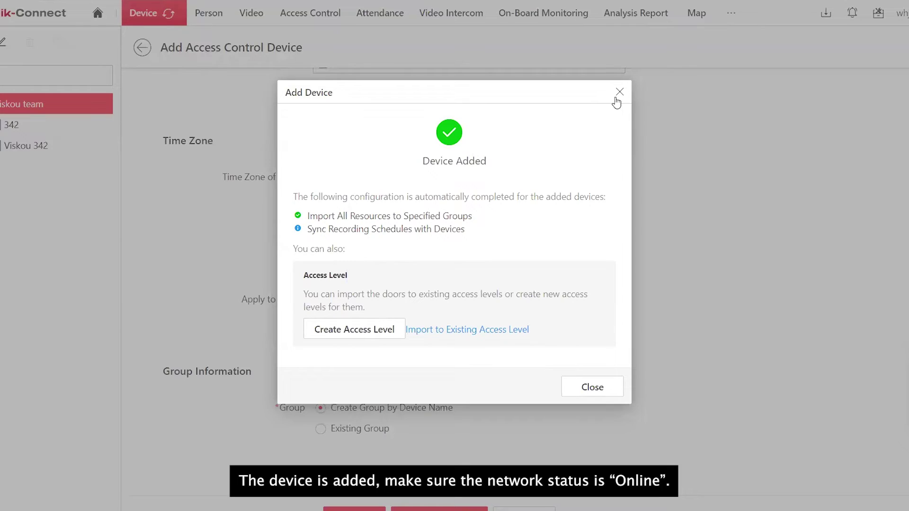
pyautogui.click(619, 92)
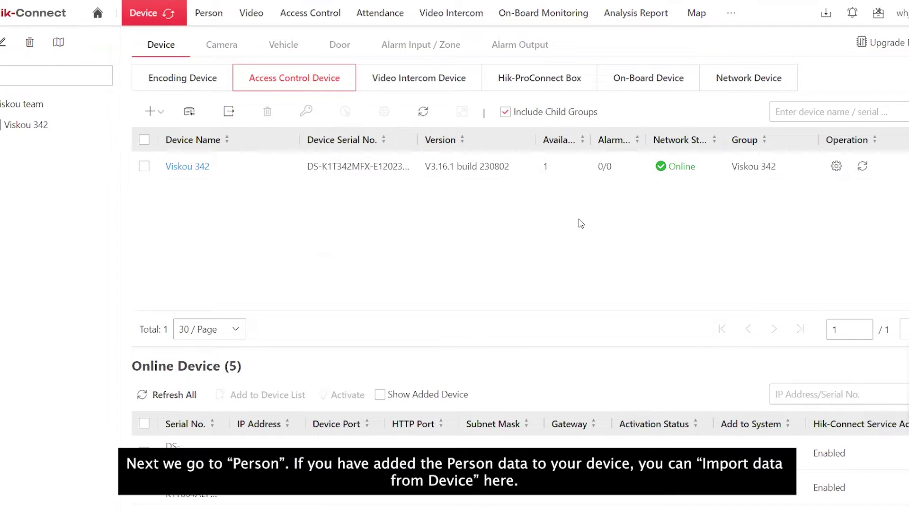
# Import persons from all devices into All Departments, replacing their profile pictures.
pyautogui.click(217, 14)
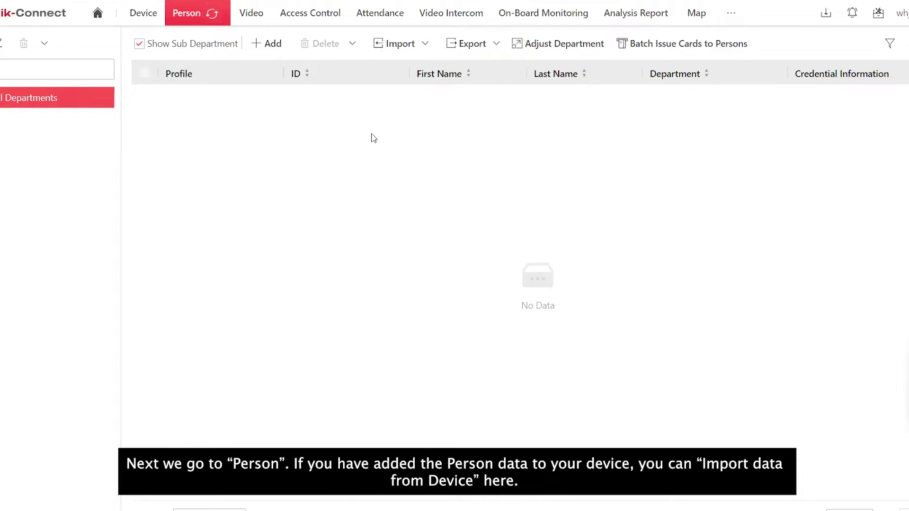
pyautogui.click(400, 43)
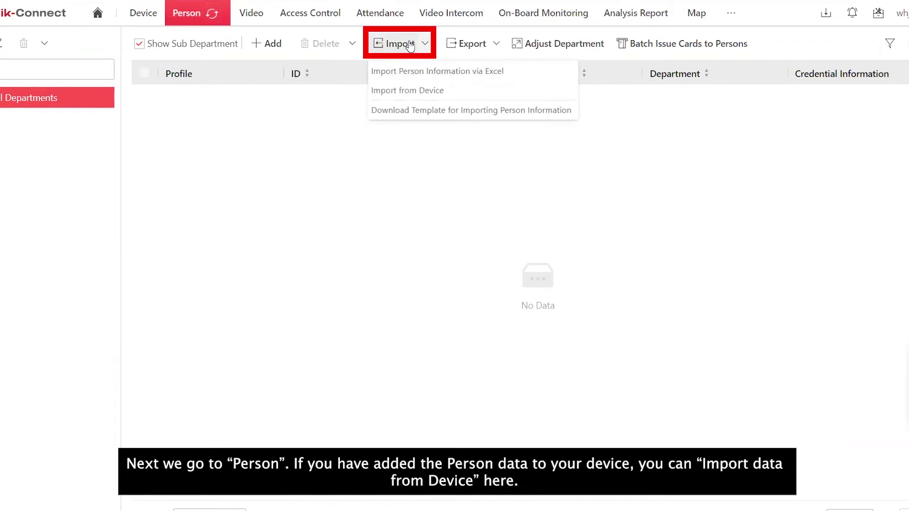
pyautogui.click(453, 97)
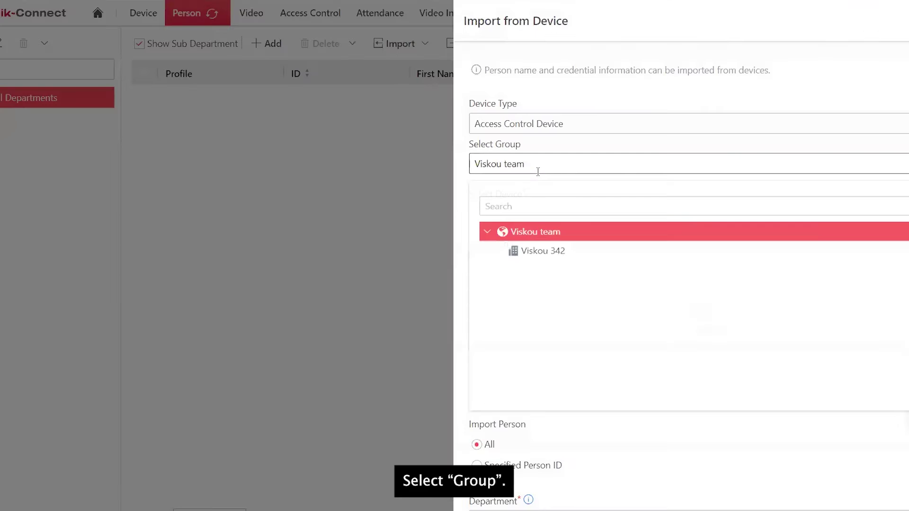
pyautogui.click(534, 252)
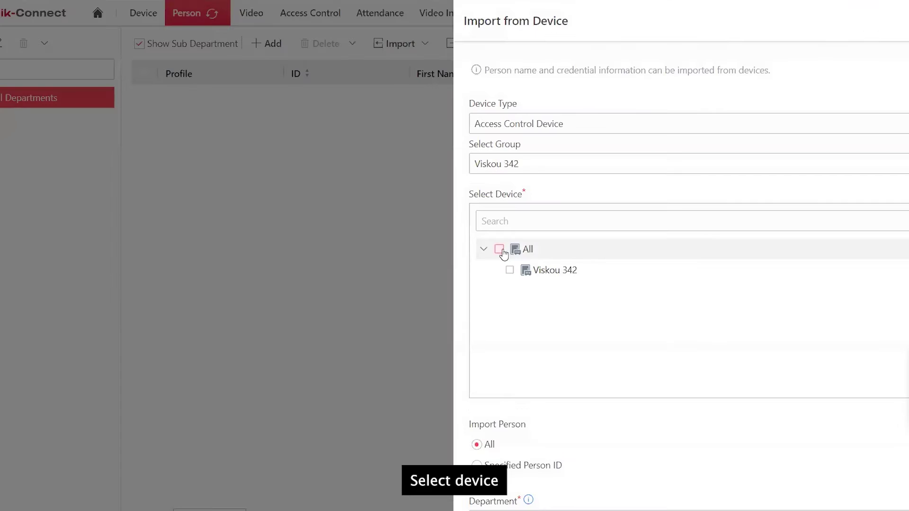
pyautogui.click(499, 249)
pyautogui.scroll(-2, 538, 280)
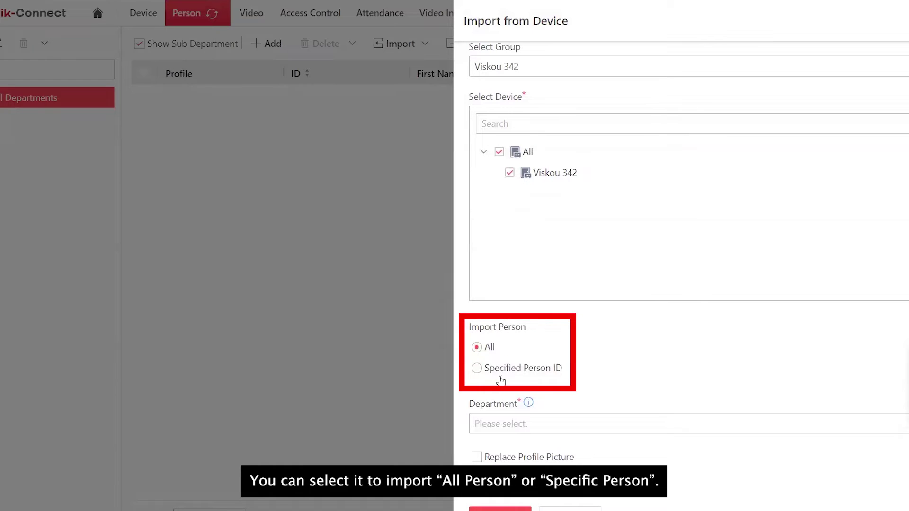
pyautogui.click(632, 423)
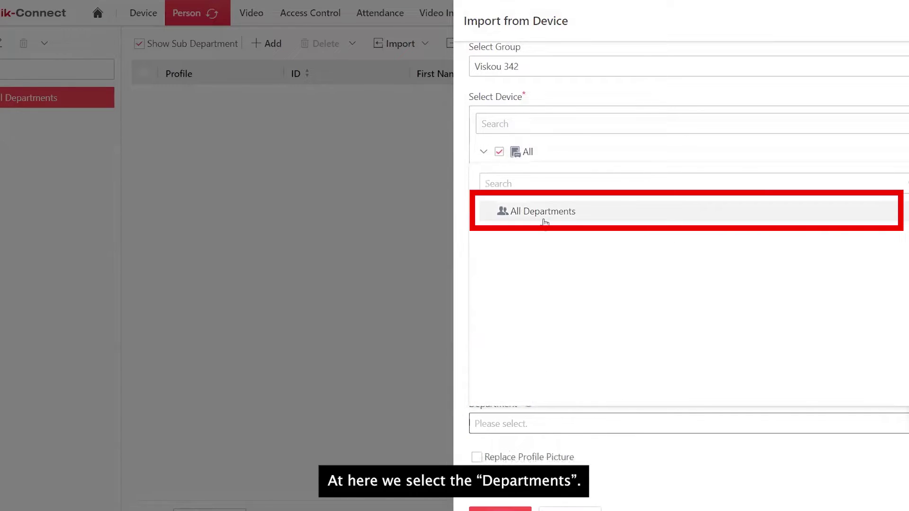
pyautogui.click(544, 219)
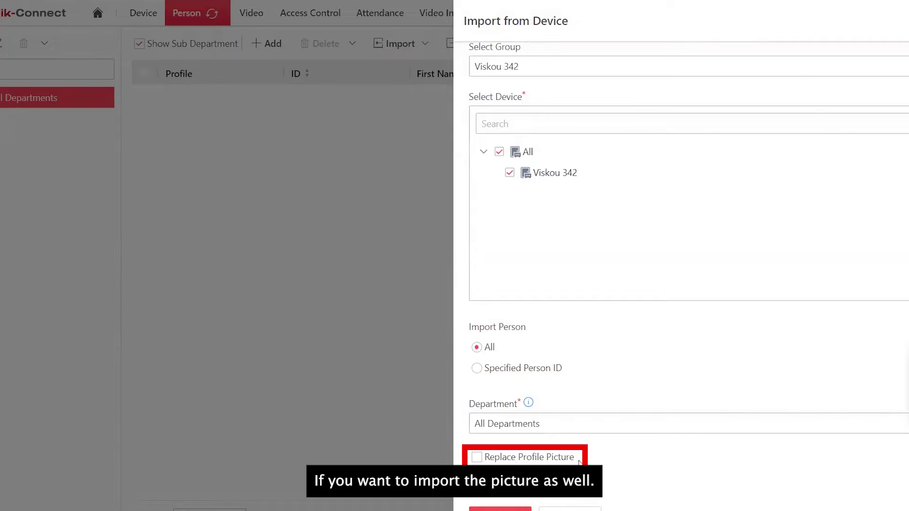
pyautogui.click(476, 458)
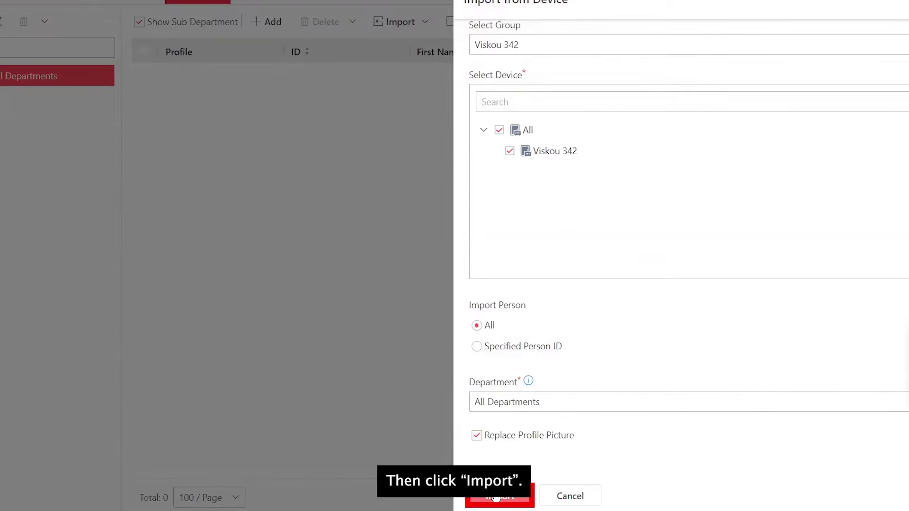
pyautogui.click(495, 493)
pyautogui.click(569, 215)
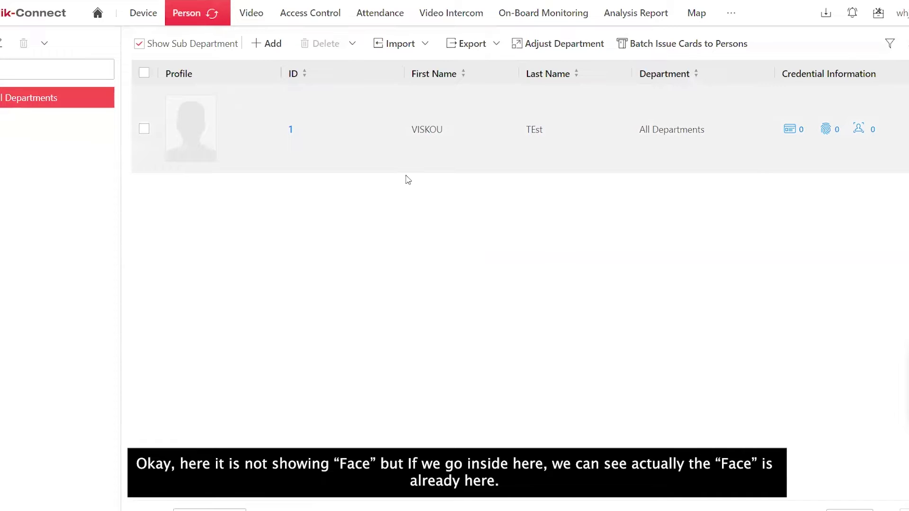
# Open person ID 1's details to check the imported face photo.
pyautogui.click(291, 130)
pyautogui.moveTo(534, 182)
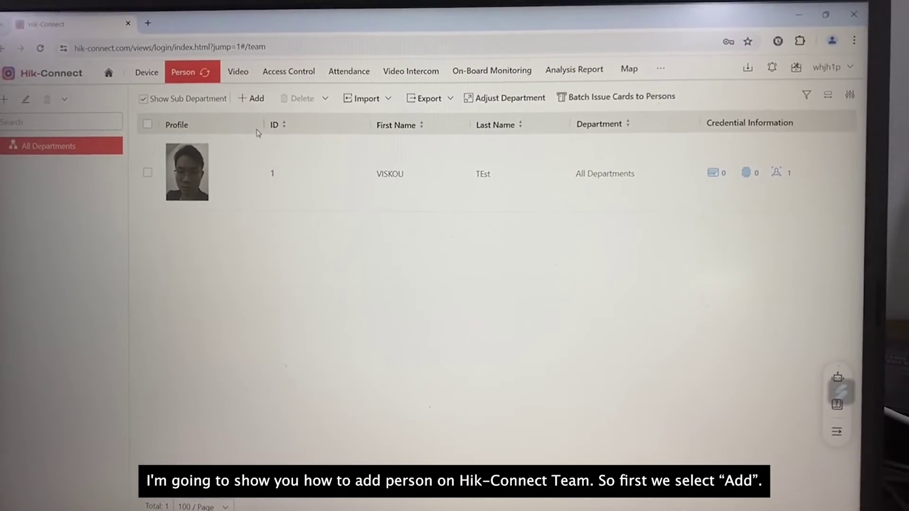
# Start a new person and add an access card issued from device Viskou 342.
pyautogui.click(256, 100)
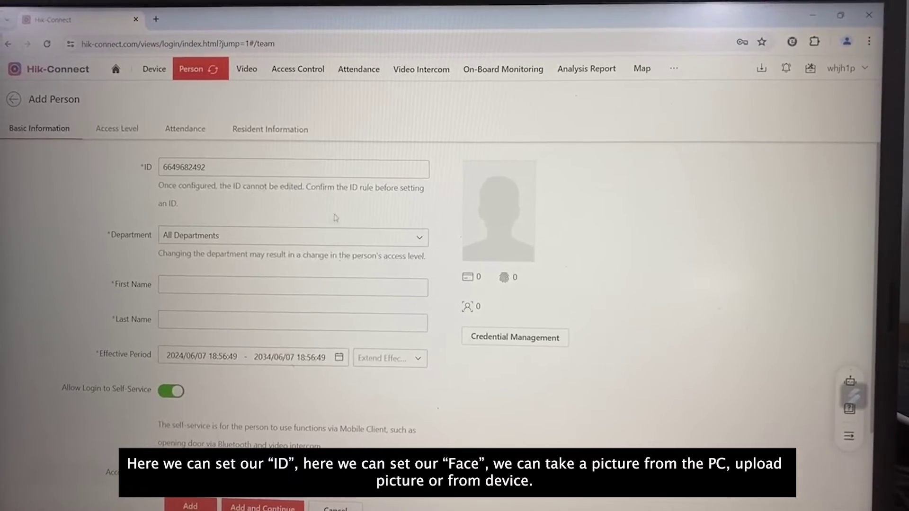
pyautogui.moveTo(497, 213)
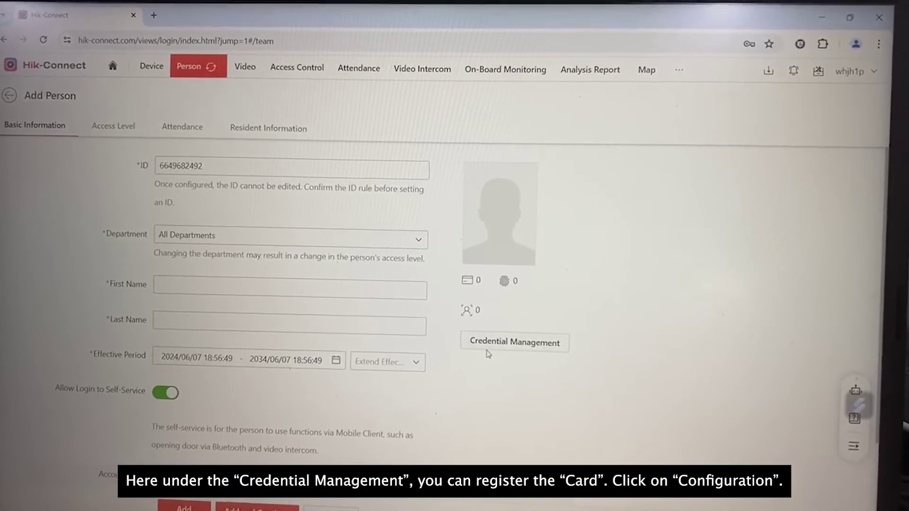
pyautogui.click(510, 344)
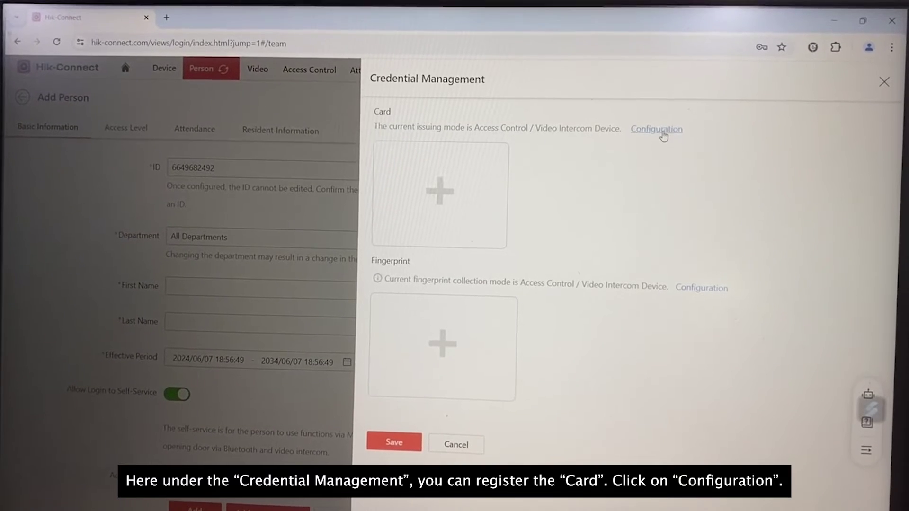
pyautogui.click(662, 131)
pyautogui.click(331, 258)
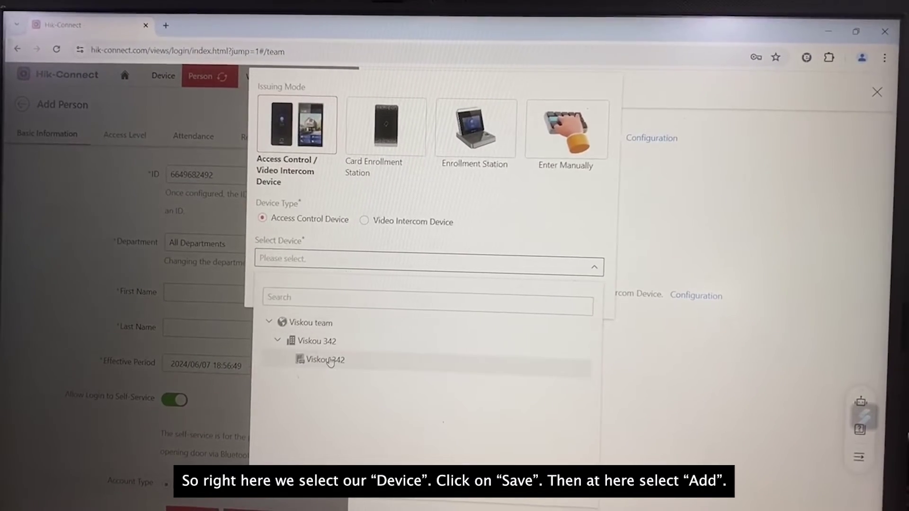
pyautogui.click(330, 361)
pyautogui.click(578, 289)
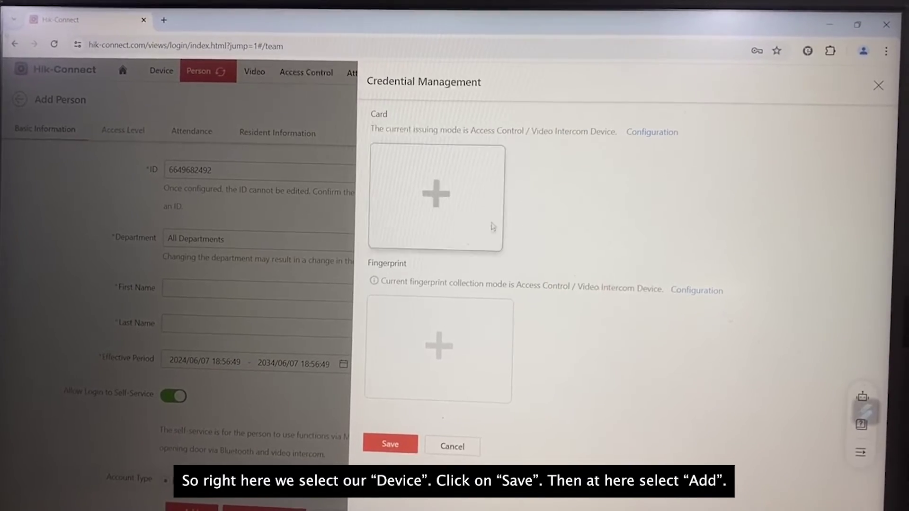
pyautogui.click(436, 191)
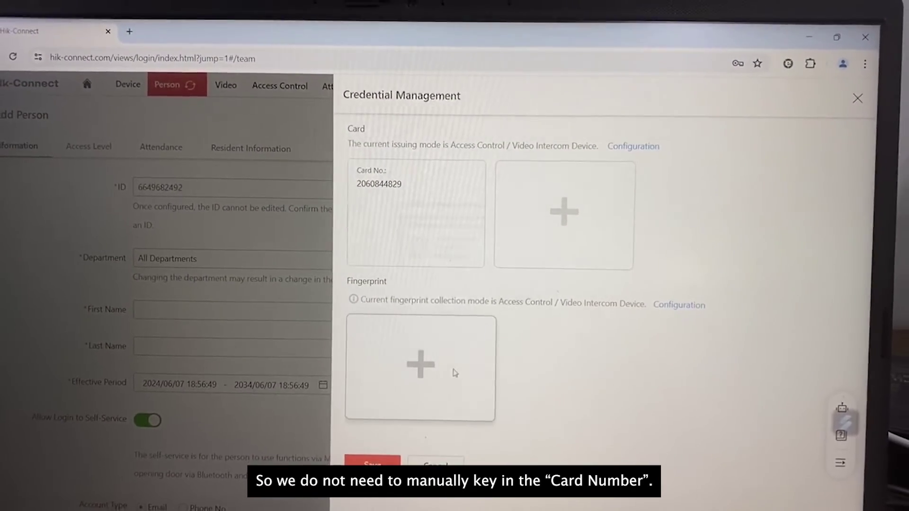
# Collect fingerprint Fingerprint01 on Viskou 342 and save both credentials.
pyautogui.click(662, 304)
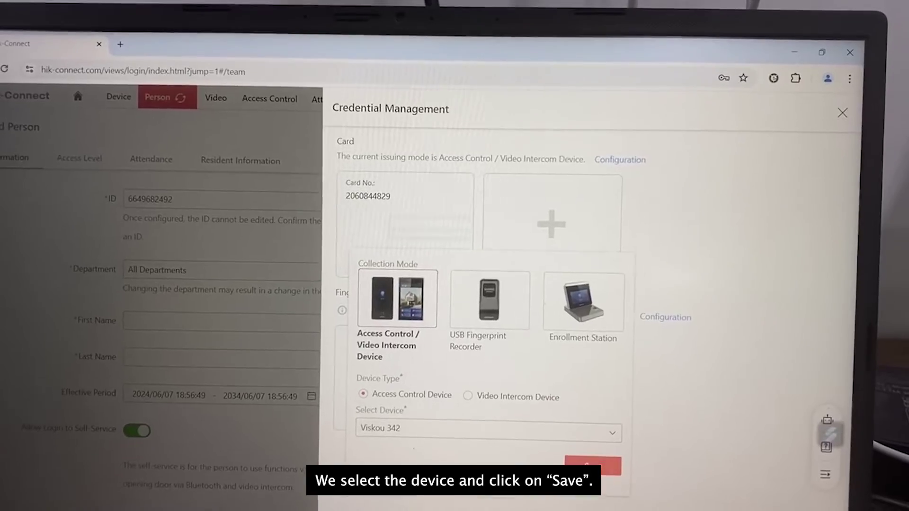
pyautogui.click(593, 466)
pyautogui.click(414, 384)
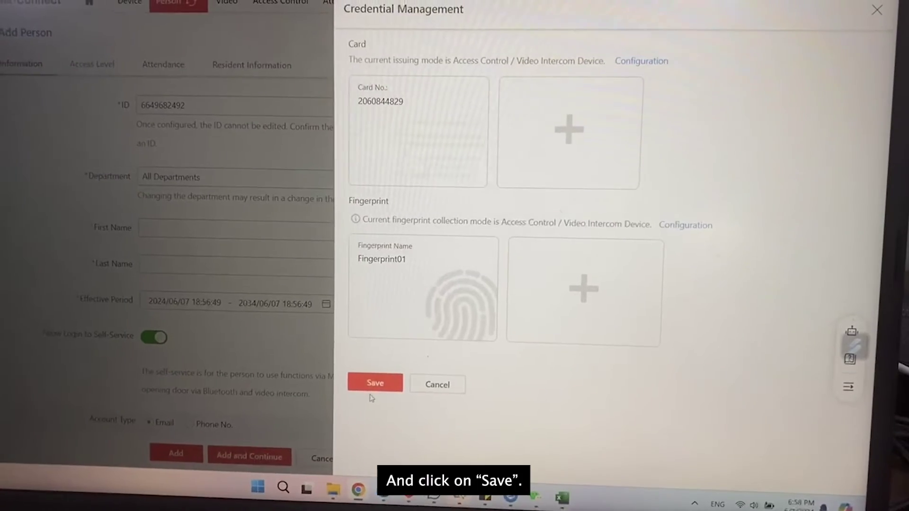
pyautogui.click(374, 386)
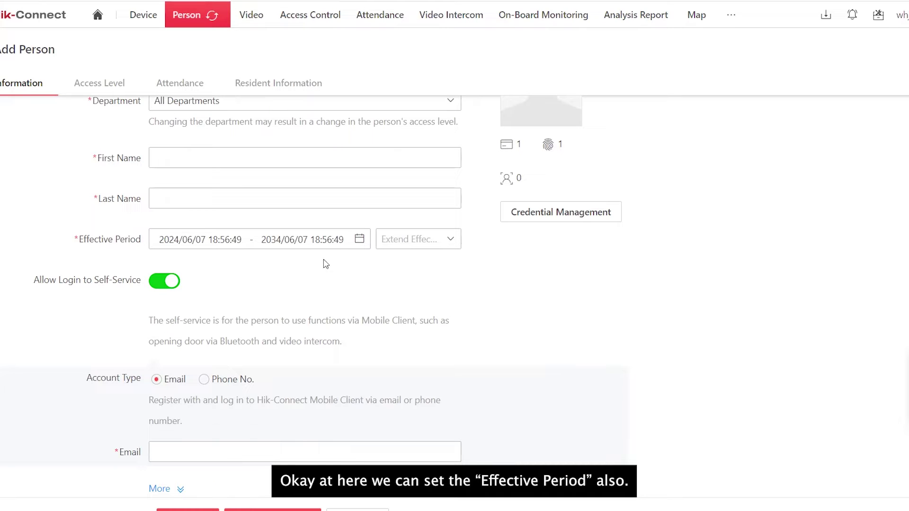
# Set the effective period to start today, 2024/06/07, extended by 1 Year.
pyautogui.click(303, 239)
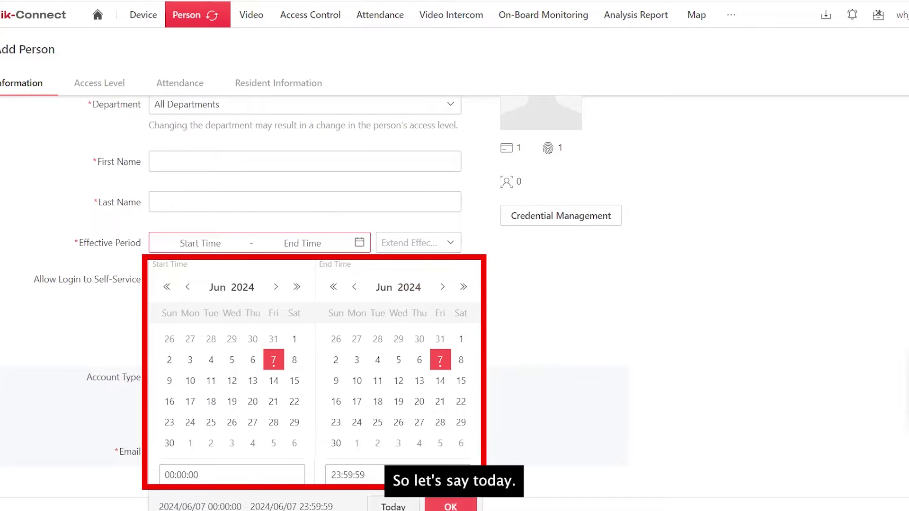
pyautogui.click(444, 503)
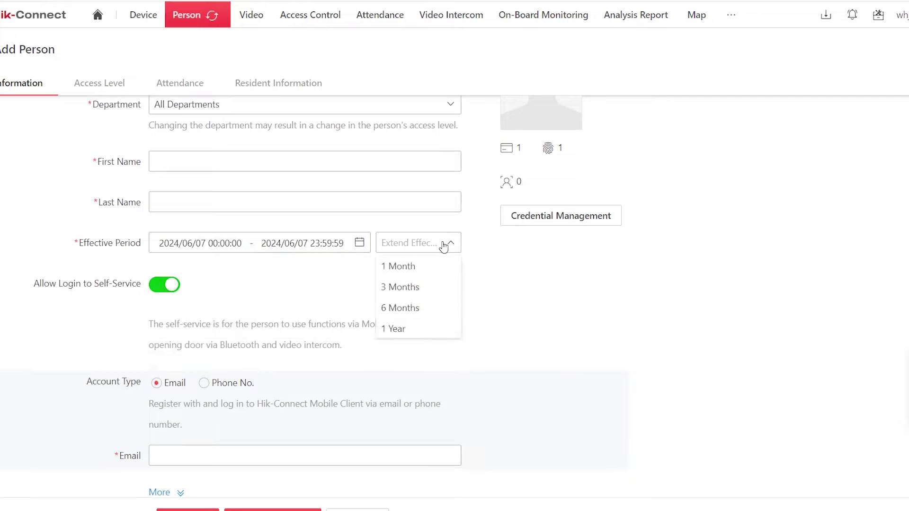
pyautogui.click(407, 332)
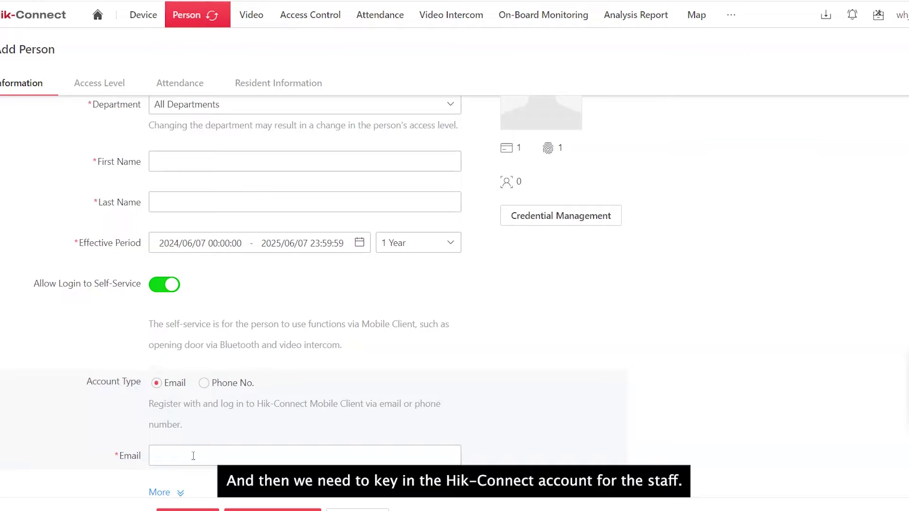
# Fill in the person's self-service login e-mail address.
pyautogui.click(186, 457)
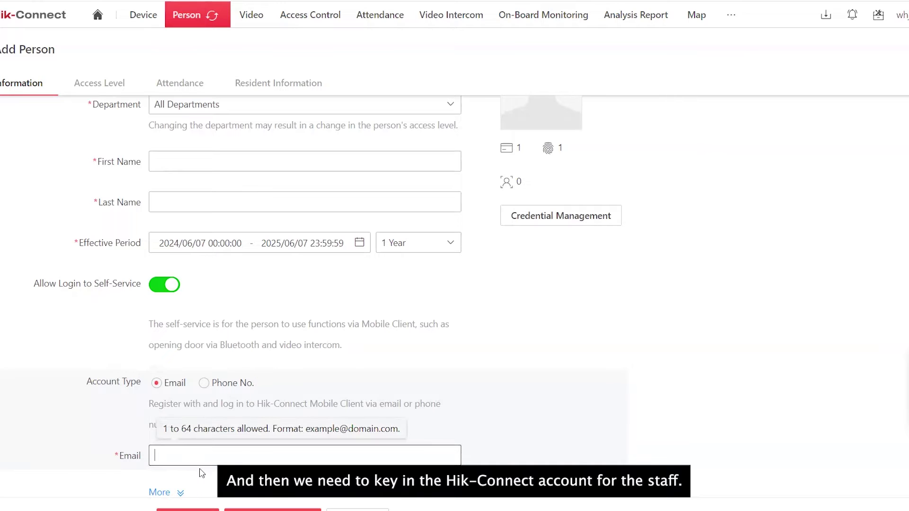
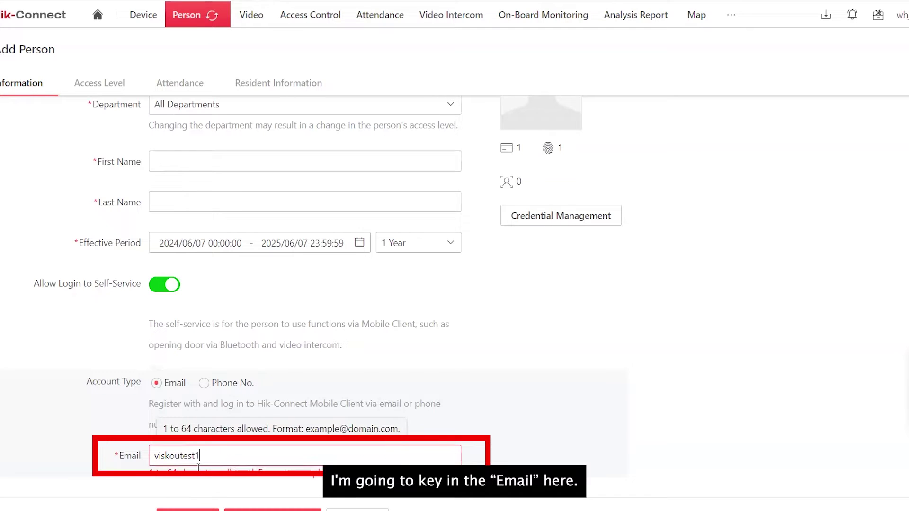
pyautogui.scroll(2, 77, 410)
pyautogui.scroll(-2, 78, 410)
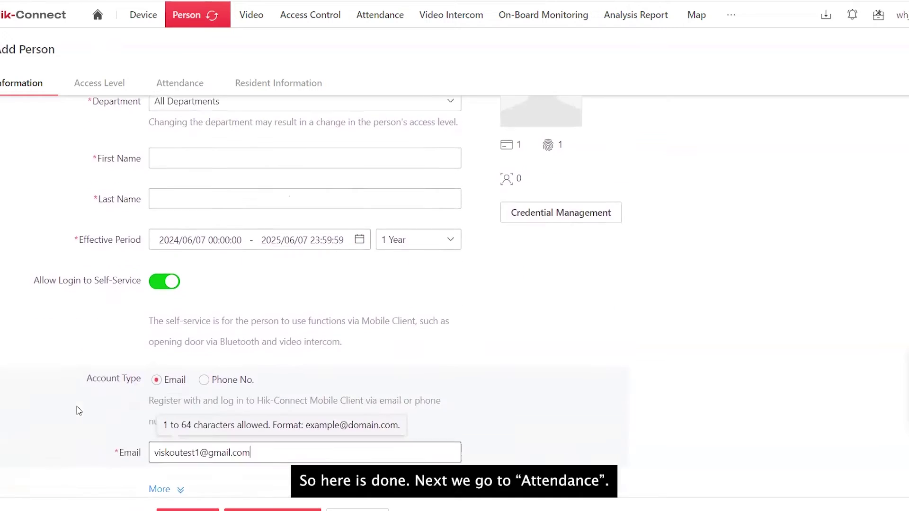
pyautogui.click(186, 86)
# Enable Check In/Out via Mobile Client with Must Upload Picture, then enter the person's name.
pyautogui.scroll(2, 185, 140)
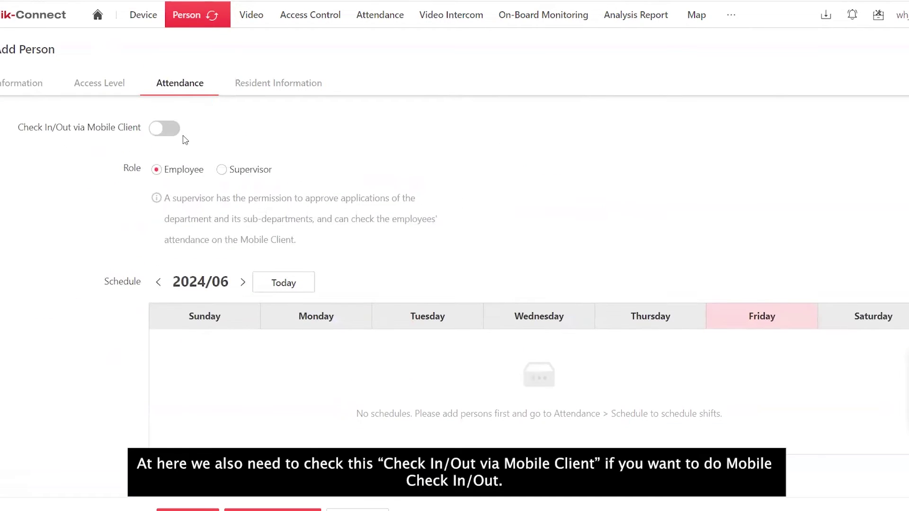
pyautogui.click(164, 132)
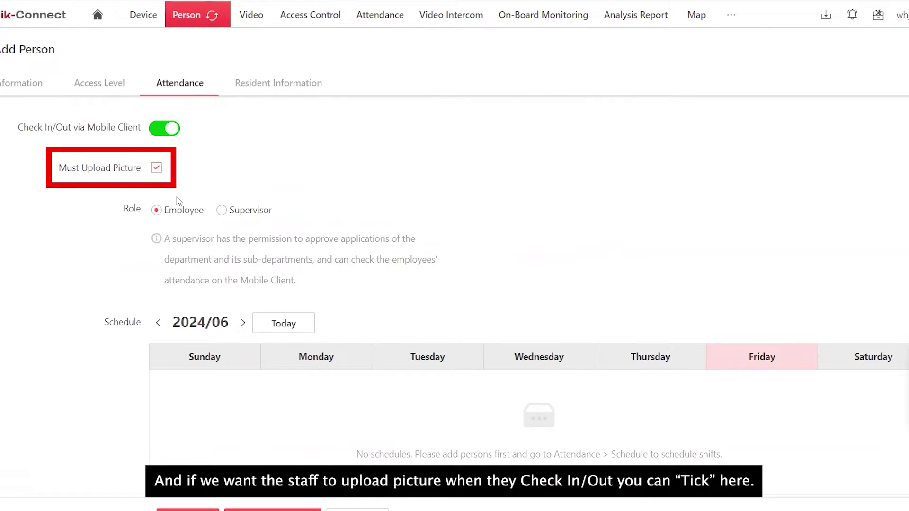
pyautogui.scroll(-1, 181, 212)
pyautogui.click(188, 494)
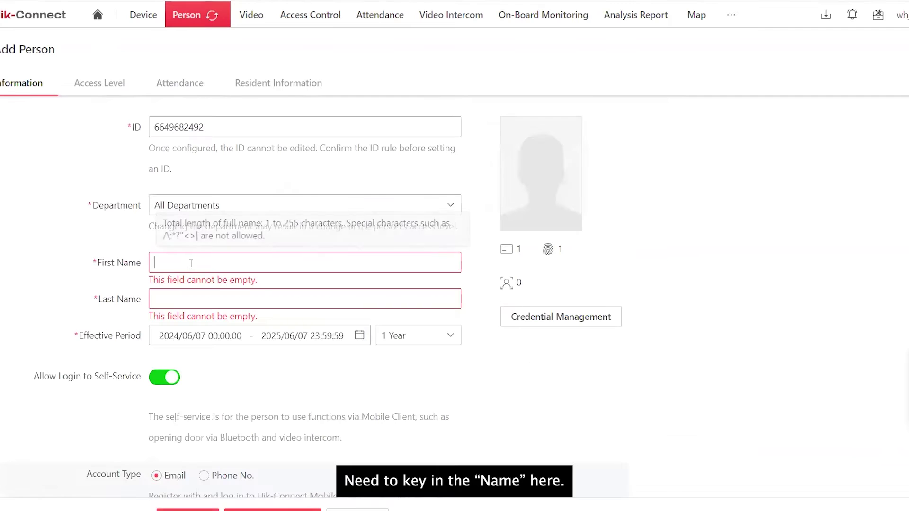
pyautogui.write('Viskou')
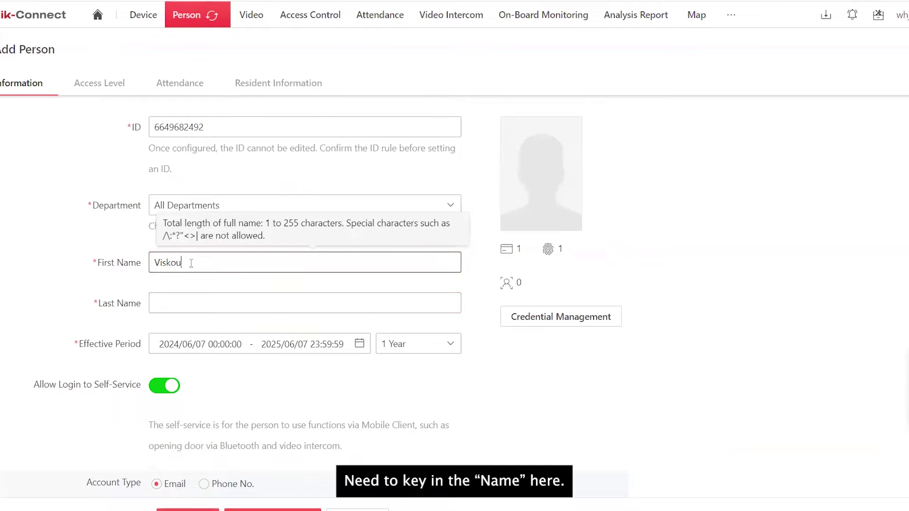
pyautogui.press('Tab')
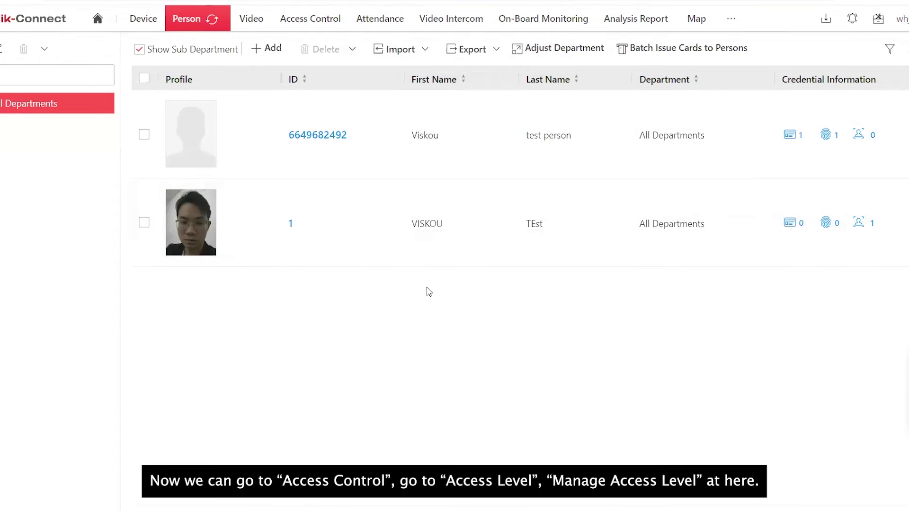
# Open Manage Access Level for the Viskou 342 group.
pyautogui.click(332, 30)
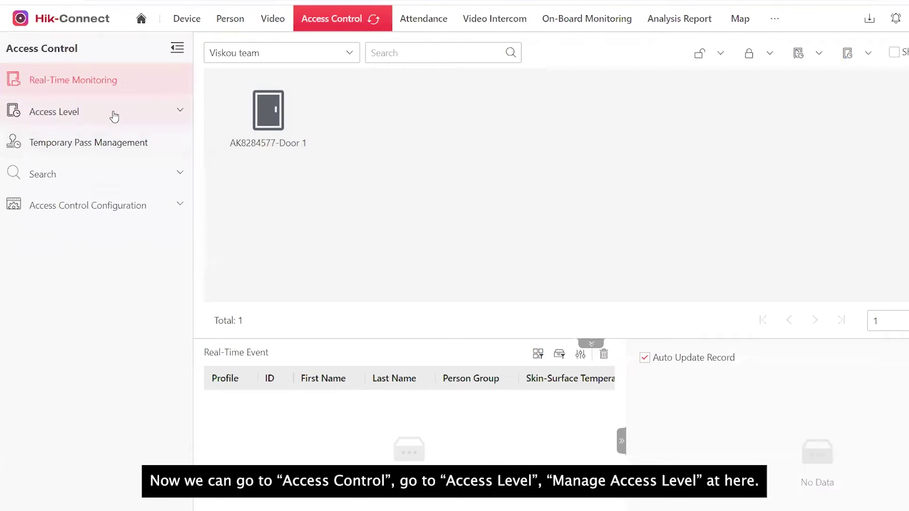
pyautogui.click(68, 114)
pyautogui.click(22, 175)
pyautogui.click(69, 175)
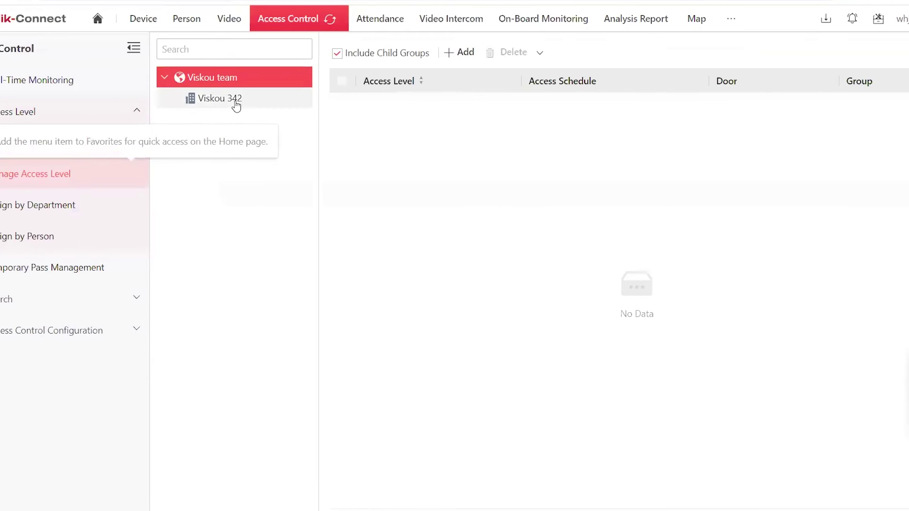
pyautogui.click(236, 103)
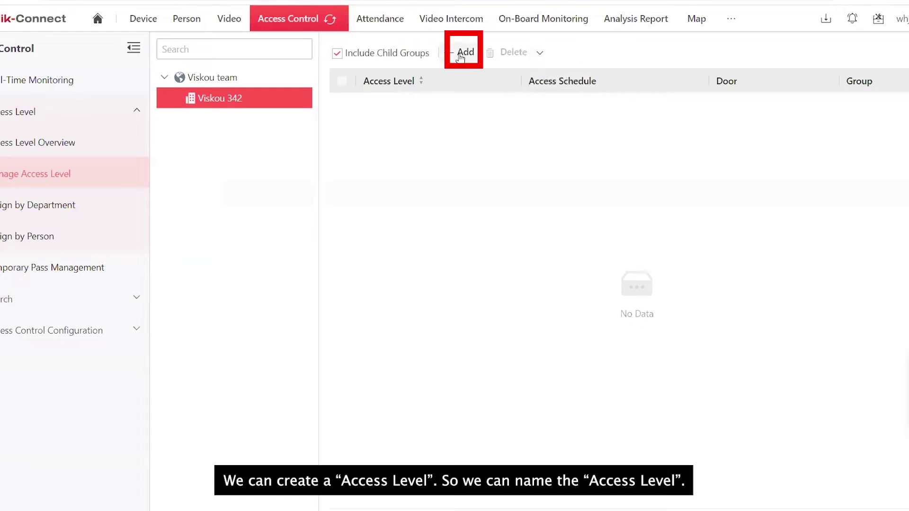
# Create 'Viskou access level' with Door 1 selected and the All-day Template schedule.
pyautogui.click(461, 54)
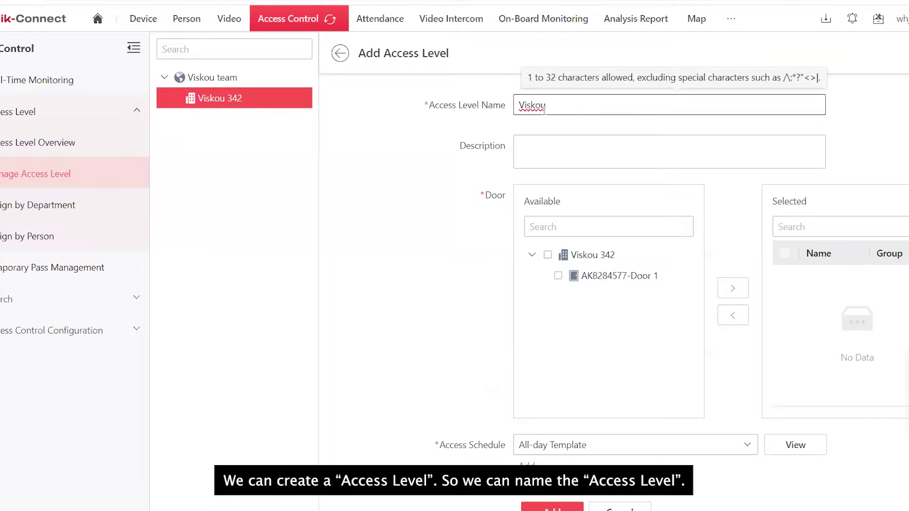
pyautogui.write('Viskou access level')
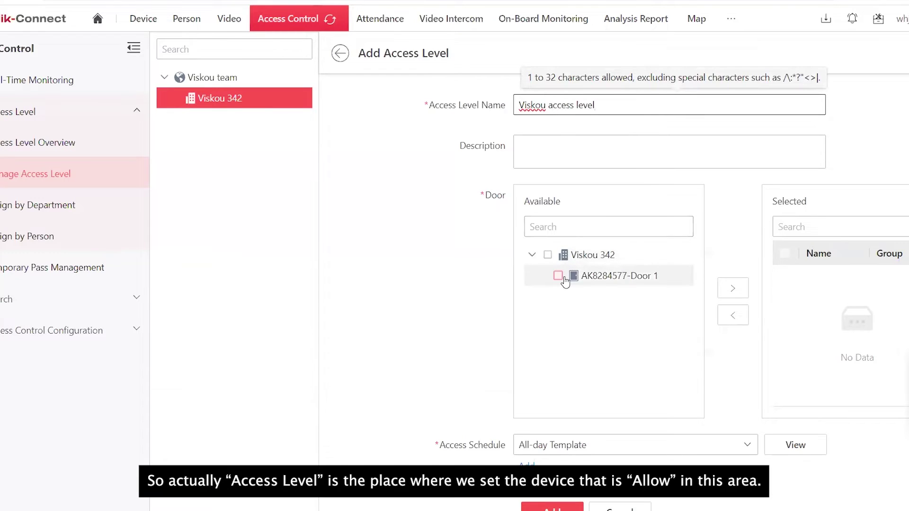
pyautogui.click(559, 276)
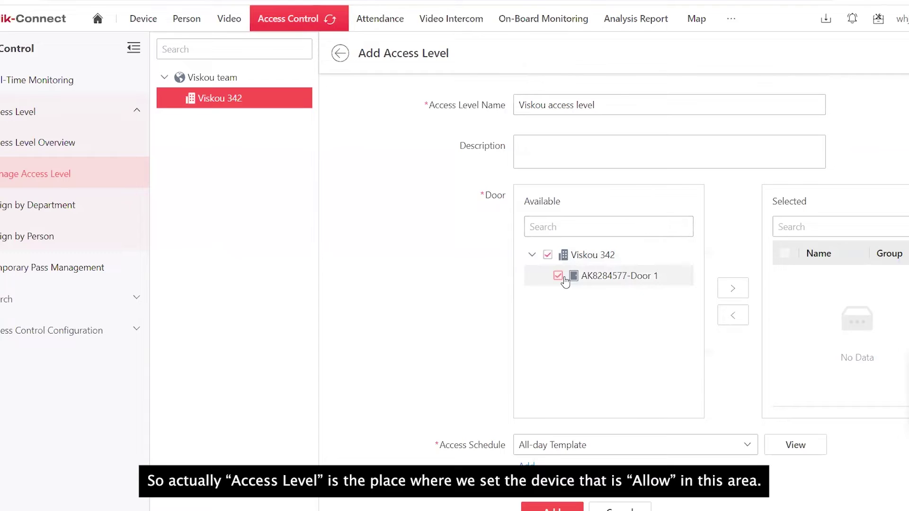
pyautogui.click(737, 290)
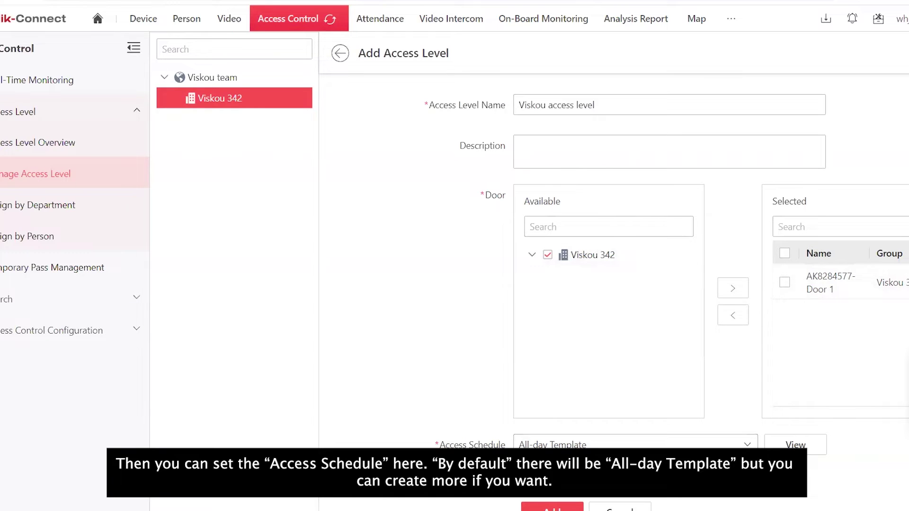
pyautogui.click(635, 450)
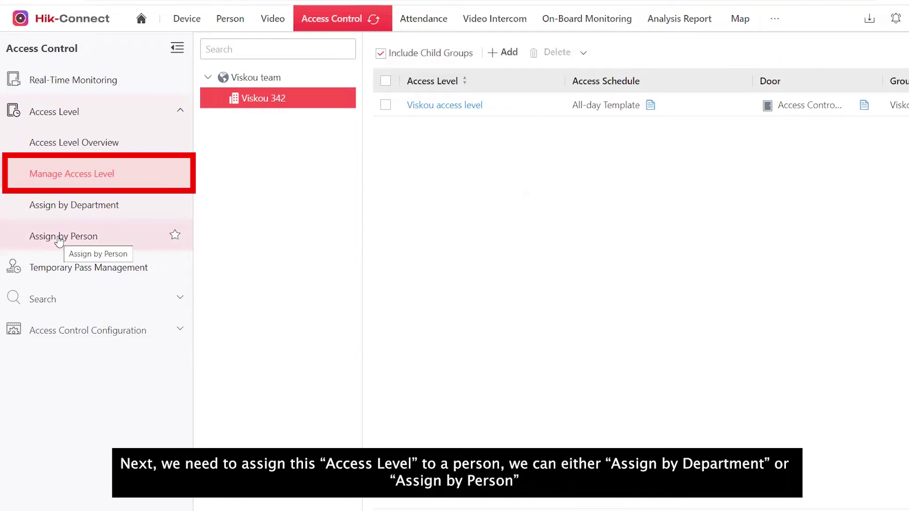
# Assign the Viskou access level to the Viskou test person through Assign by Person.
pyautogui.click(69, 208)
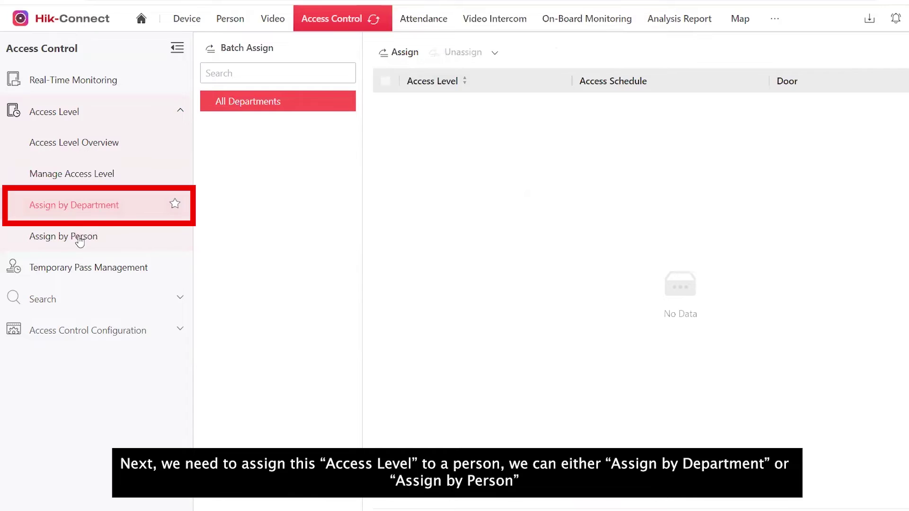
pyautogui.click(80, 238)
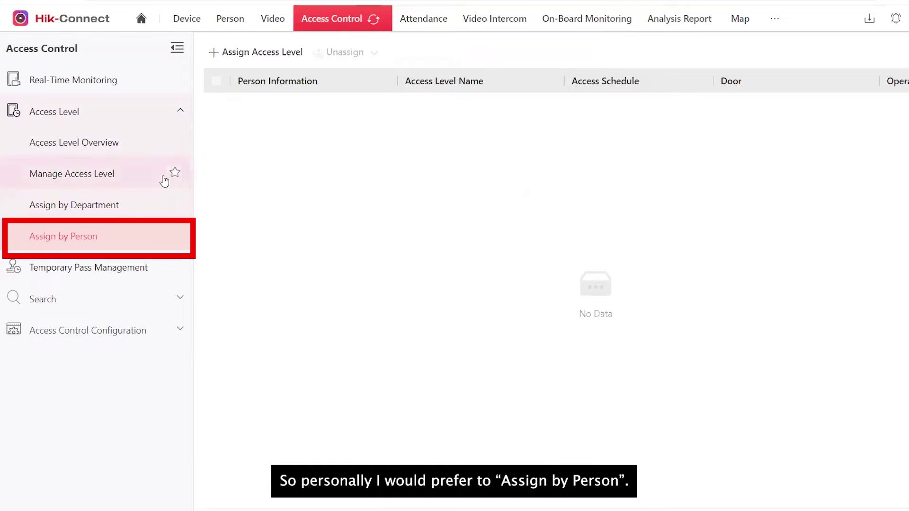
pyautogui.click(244, 53)
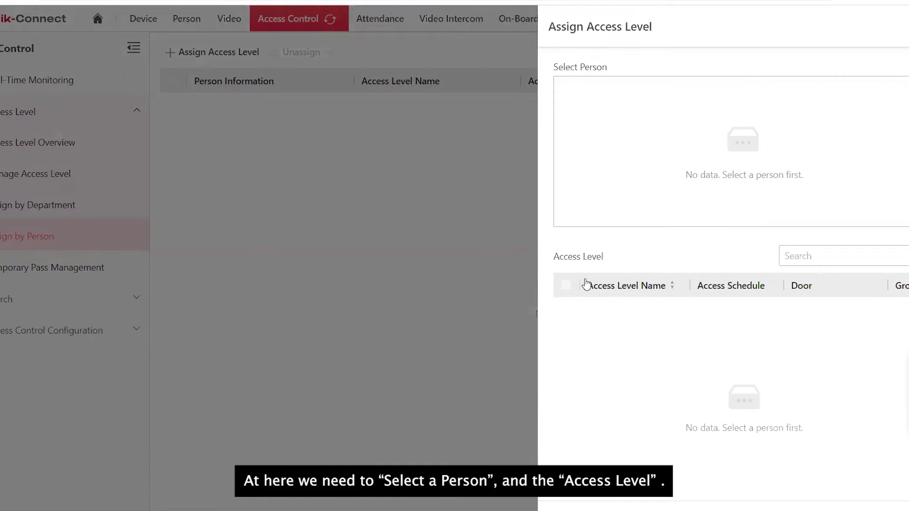
pyautogui.click(732, 142)
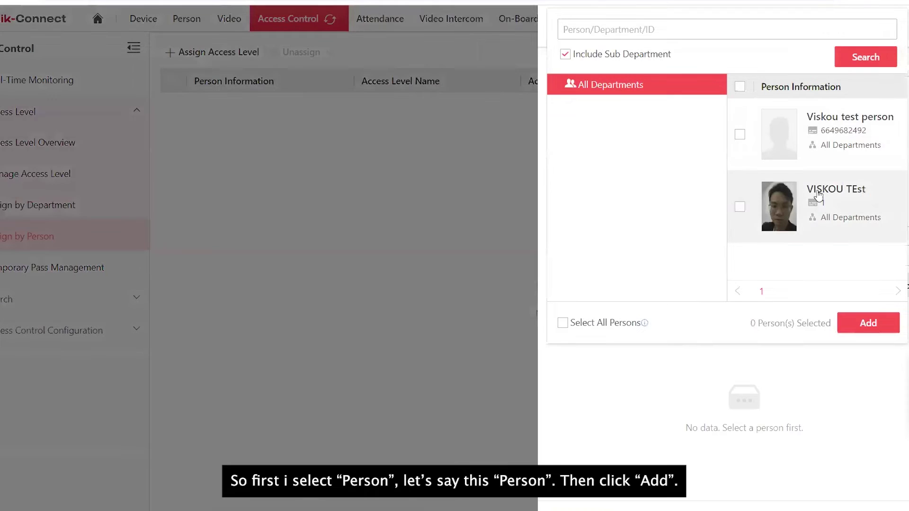
pyautogui.click(740, 135)
pyautogui.click(868, 323)
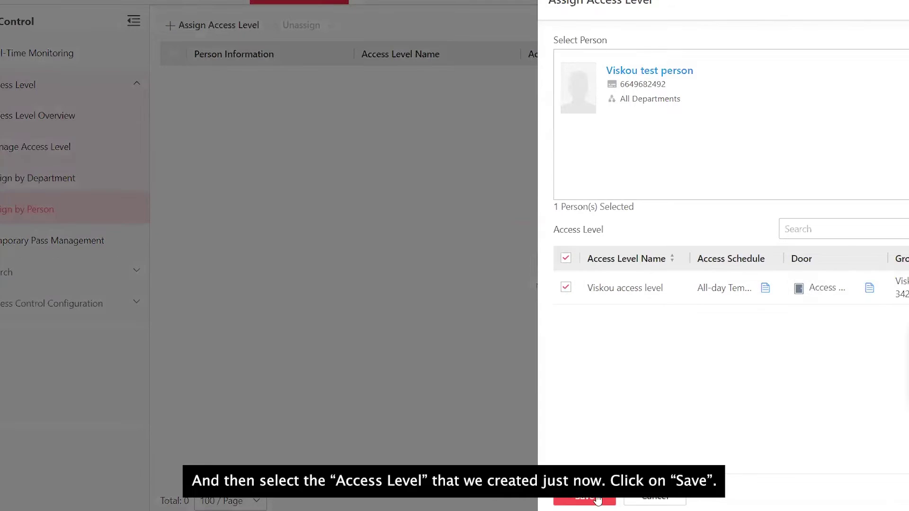
pyautogui.click(509, 510)
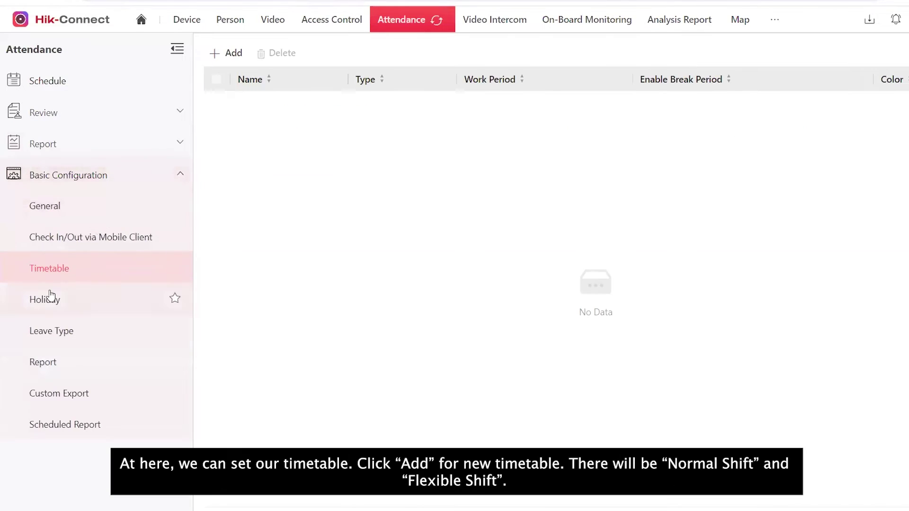
# Add a new Normal Shift timetable with editable windows and set check-in start to 06:50.
pyautogui.click(218, 56)
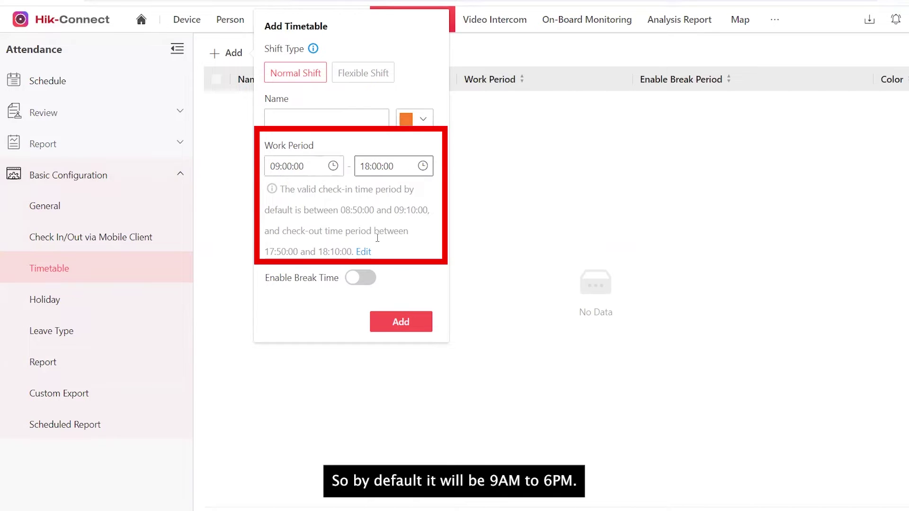
pyautogui.click(363, 253)
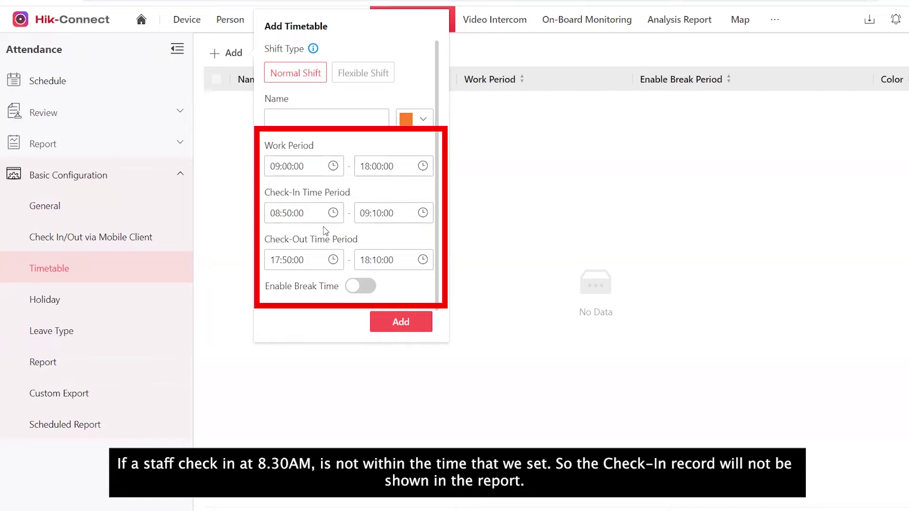
pyautogui.click(280, 217)
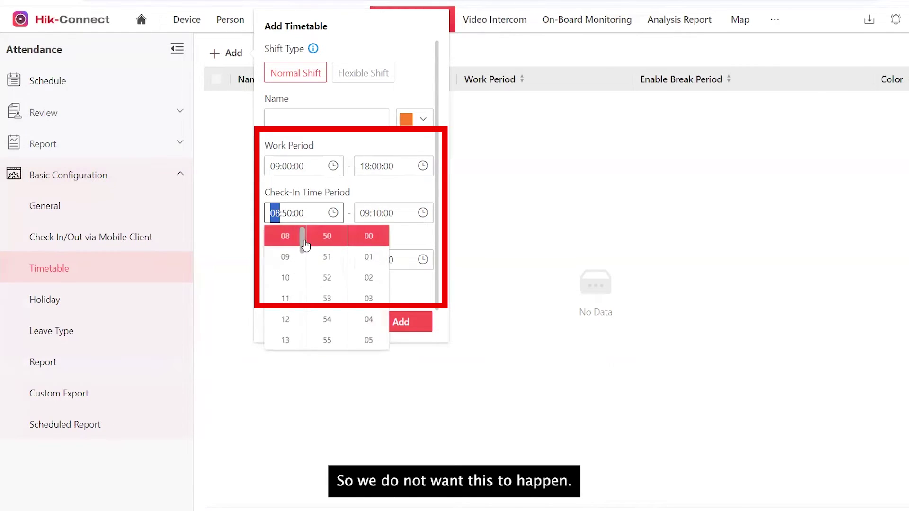
pyautogui.scroll(3, 287, 261)
pyautogui.click(287, 261)
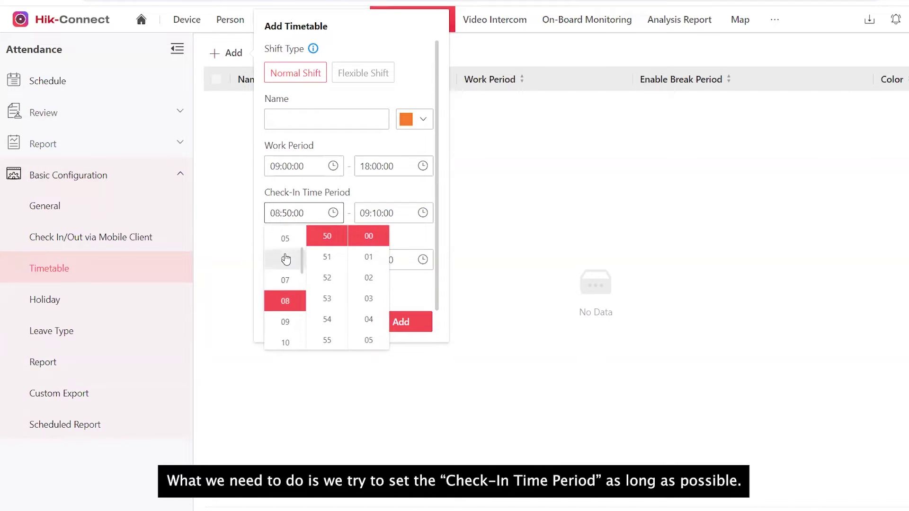
pyautogui.click(376, 198)
# Set the check-in end to 12:10 and the check-out start to 15:50.
pyautogui.click(365, 213)
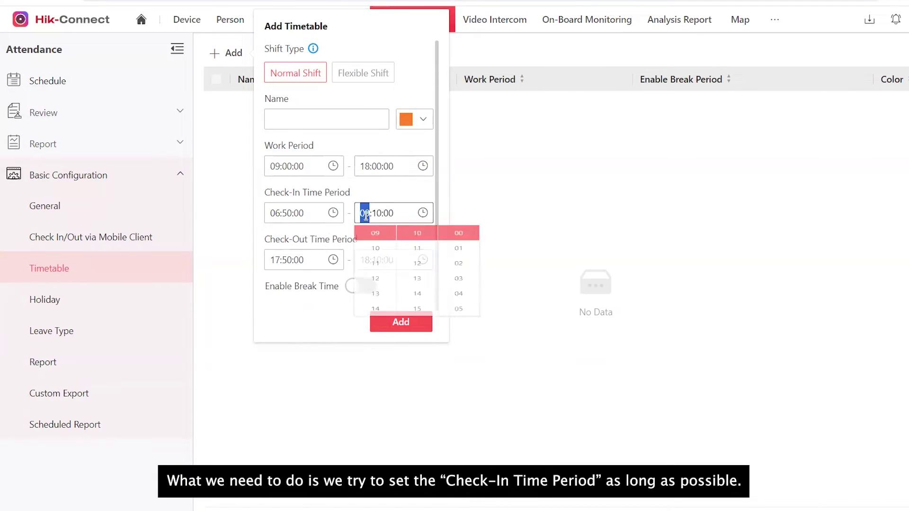
pyautogui.click(375, 299)
pyautogui.click(279, 260)
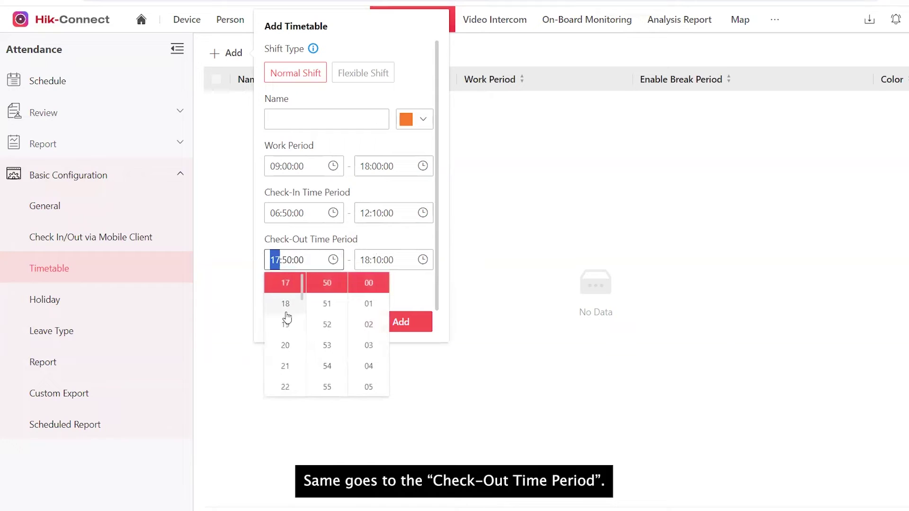
pyautogui.scroll(2, 285, 308)
pyautogui.click(285, 284)
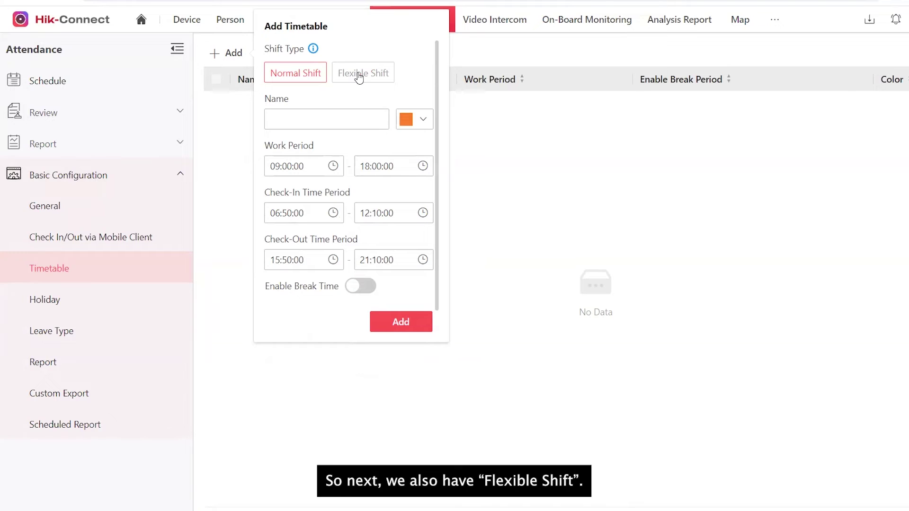
# Switch the timetable to Flexible Shift requiring 9 work hours.
pyautogui.click(368, 77)
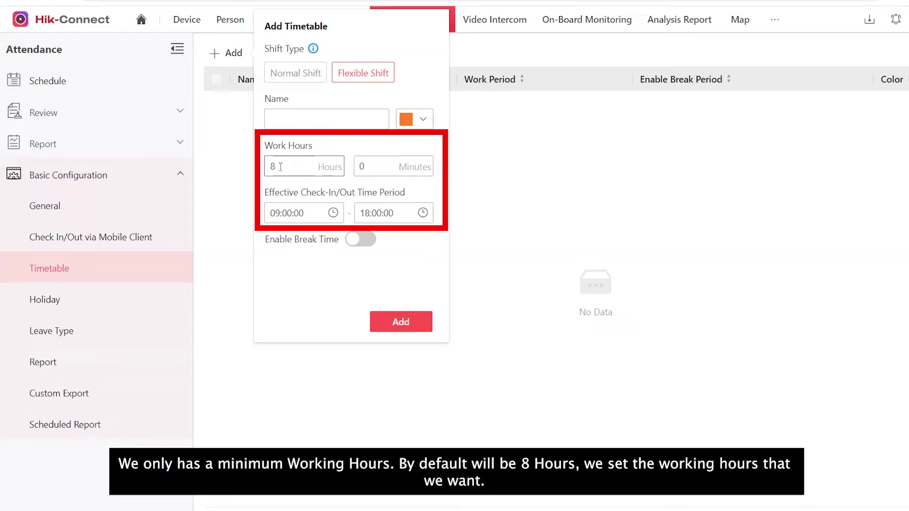
pyautogui.click(273, 166)
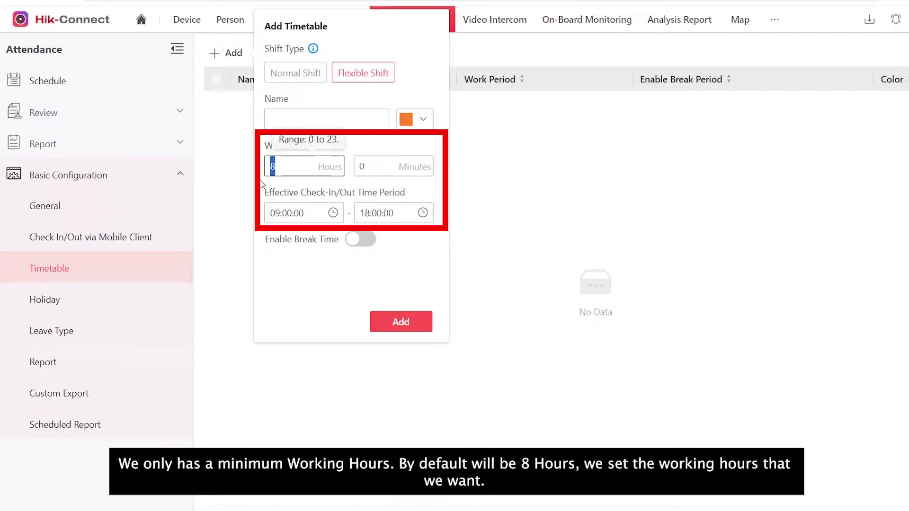
pyautogui.write('9')
pyautogui.click(313, 183)
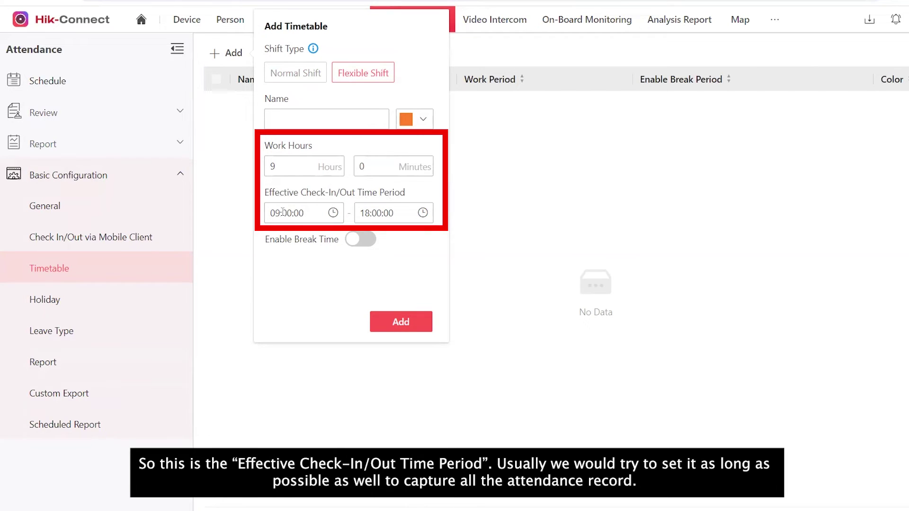
# Set the effective check-in/out period to 00:00:00–23:00:00.
pyautogui.click(283, 212)
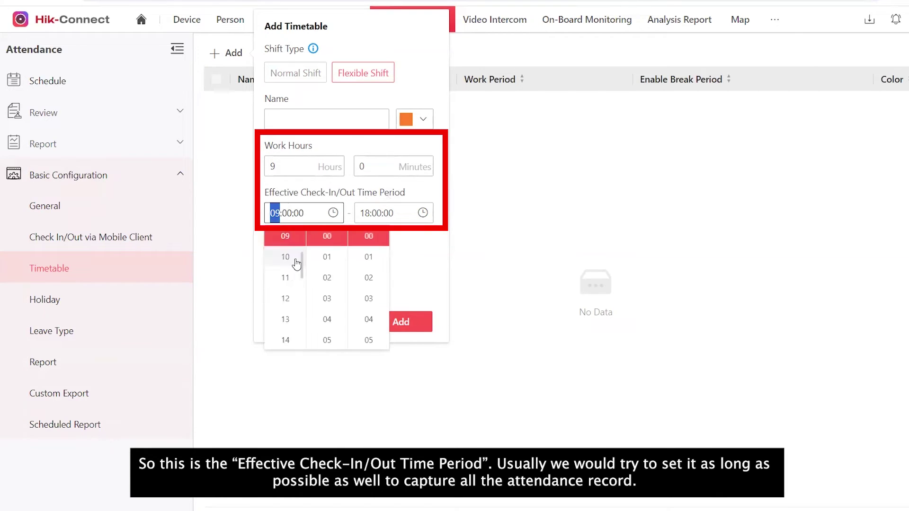
pyautogui.scroll(5, 292, 256)
pyautogui.click(356, 217)
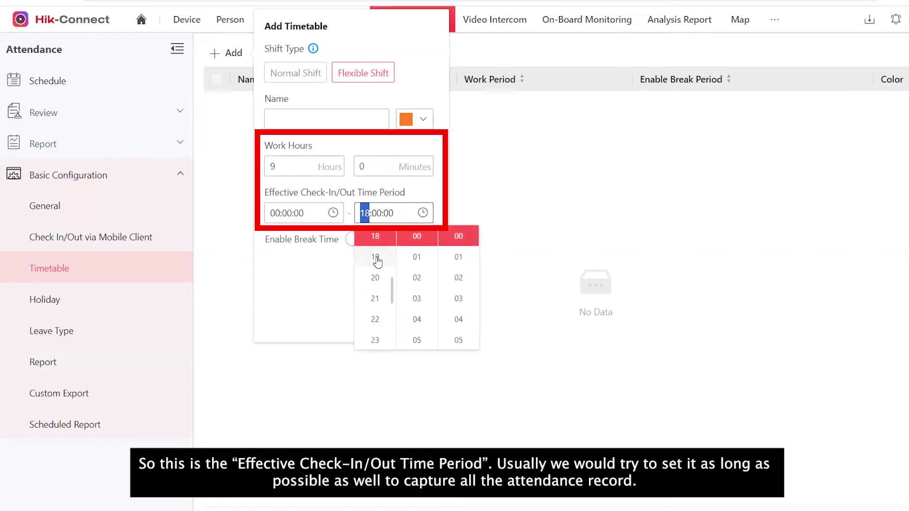
pyautogui.scroll(-5, 374, 265)
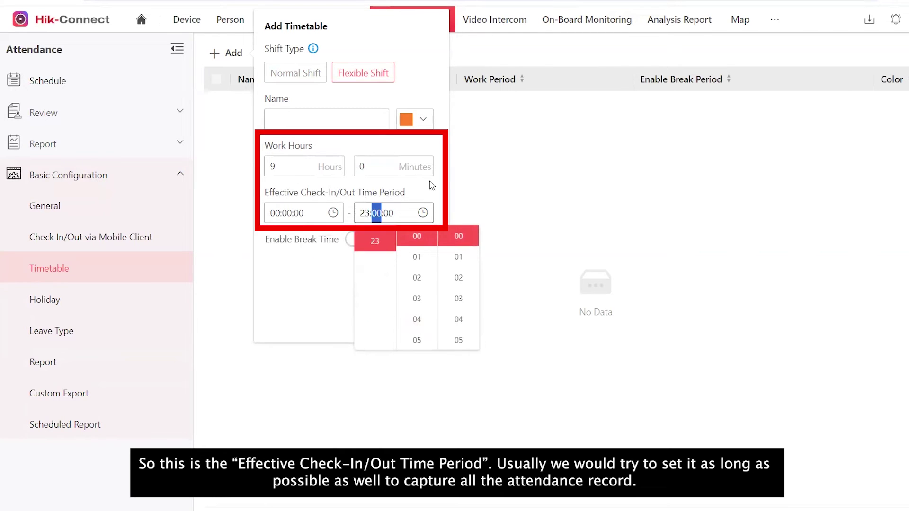
pyautogui.click(400, 271)
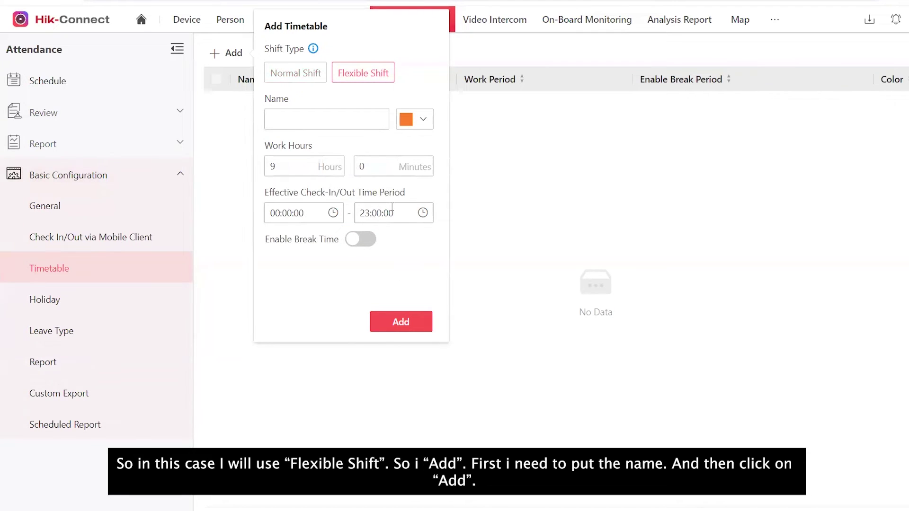
# Name the timetable 'Viskou flexible' and add it to the list.
pyautogui.click(407, 327)
pyautogui.write('Viskou flexible')
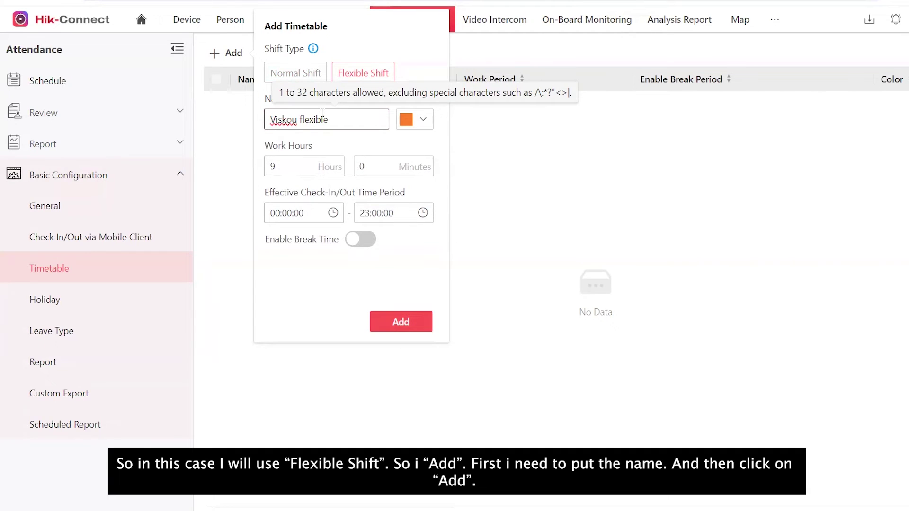
pyautogui.click(401, 322)
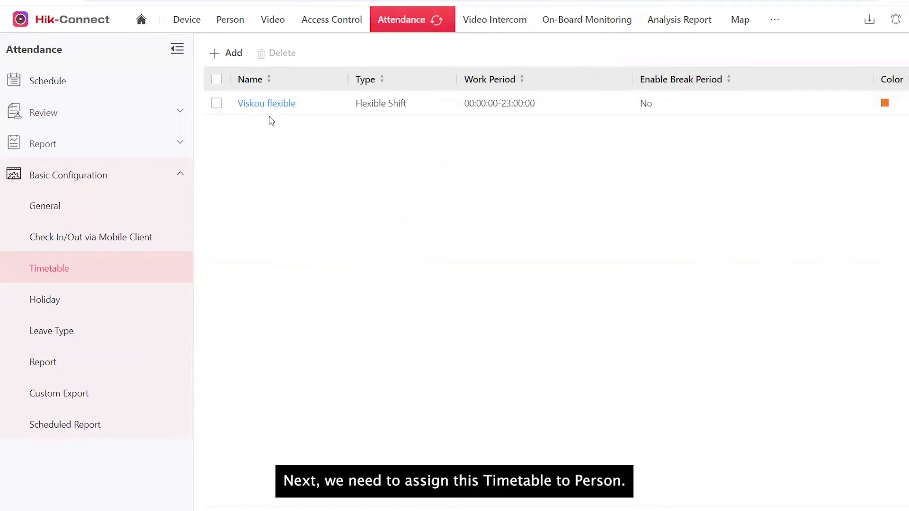
# Put the Viskou flexible shift in the test person's Monday 2024/06/03 schedule cell, set to repeat.
pyautogui.click(53, 91)
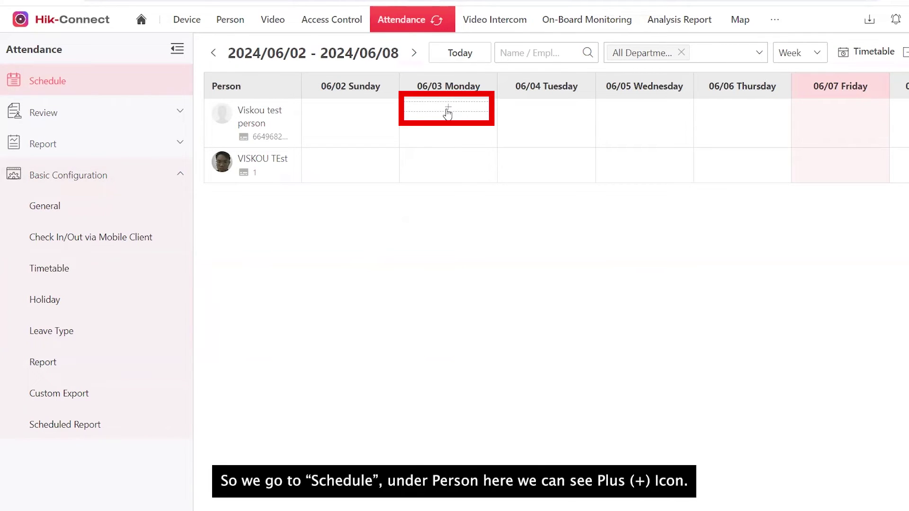
pyautogui.click(449, 107)
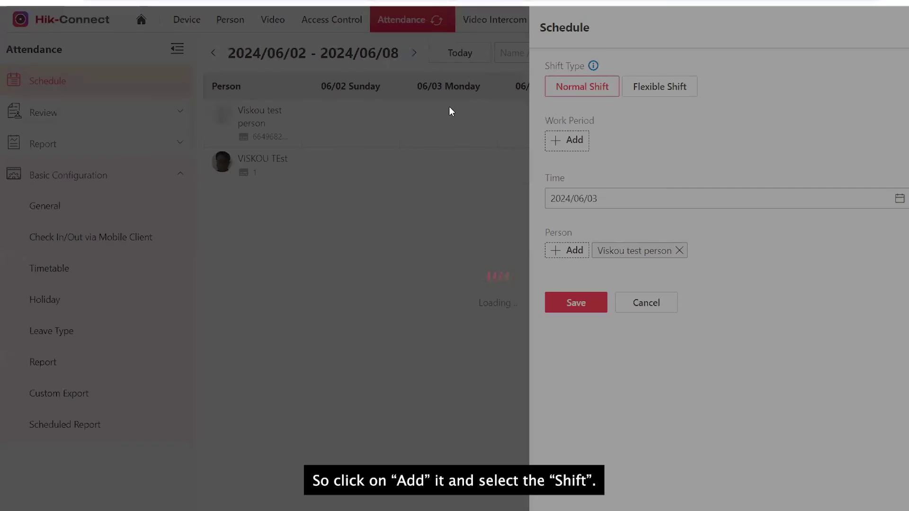
pyautogui.click(661, 86)
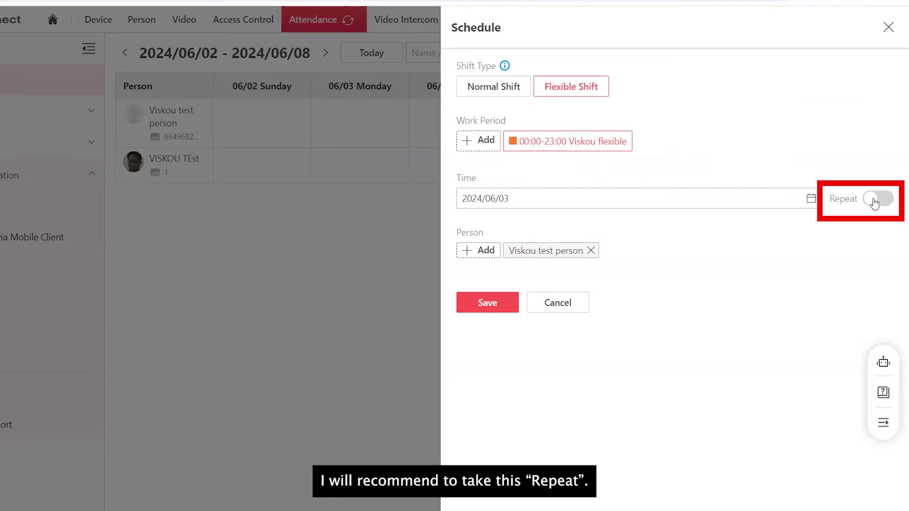
pyautogui.click(874, 203)
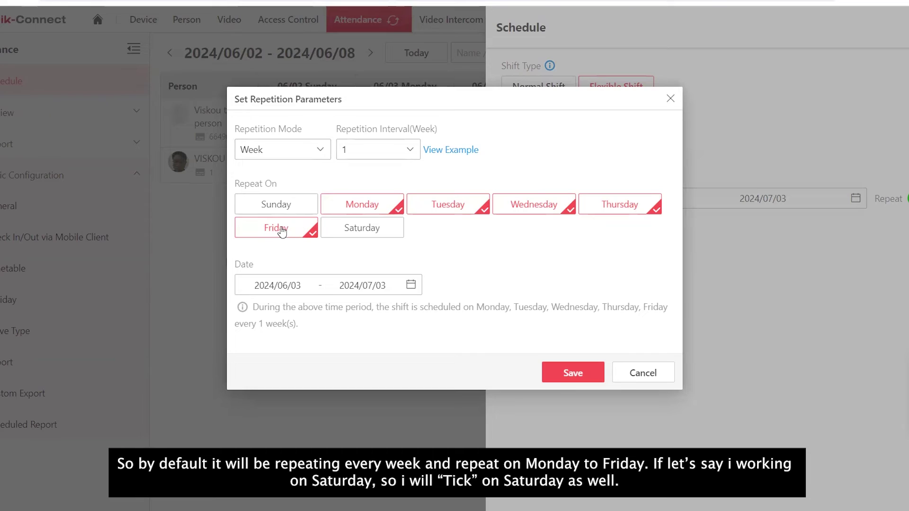
# Add Saturday to the weekly Monday–Friday repetition, review the date range, and save the schedule.
pyautogui.click(361, 230)
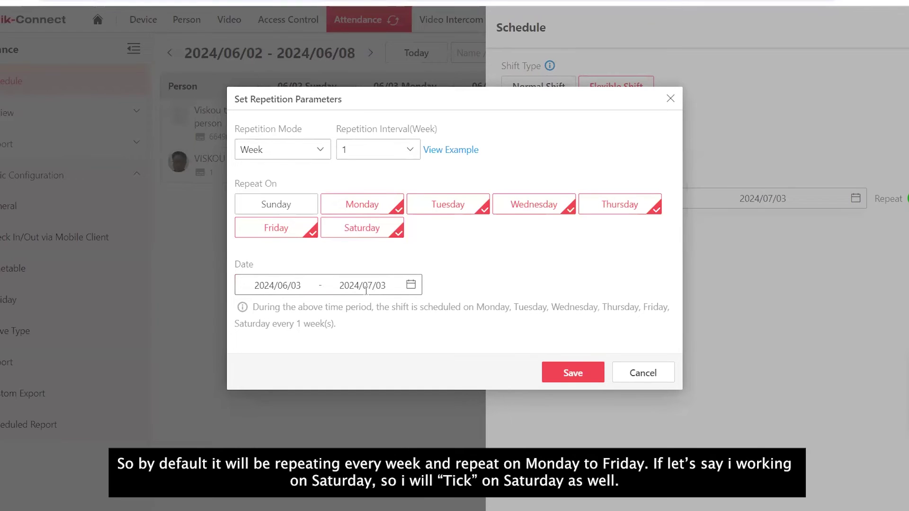
pyautogui.click(317, 284)
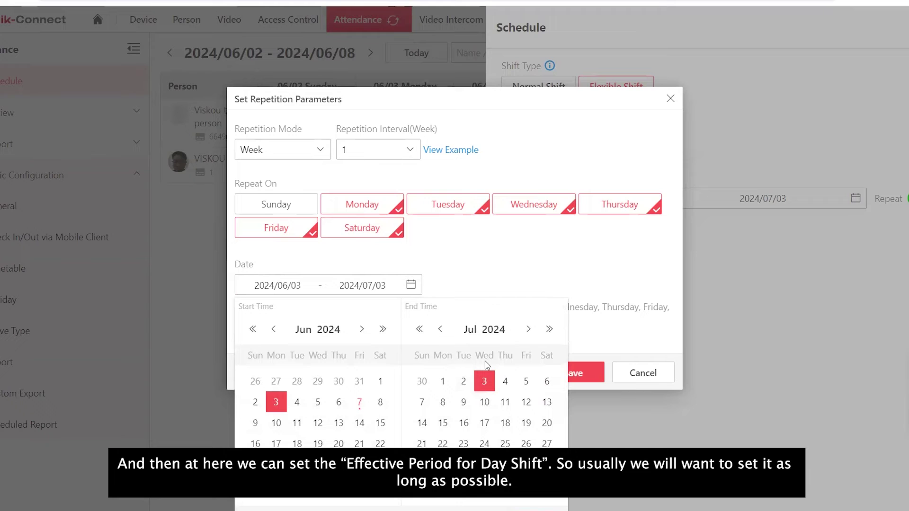
pyautogui.click(494, 329)
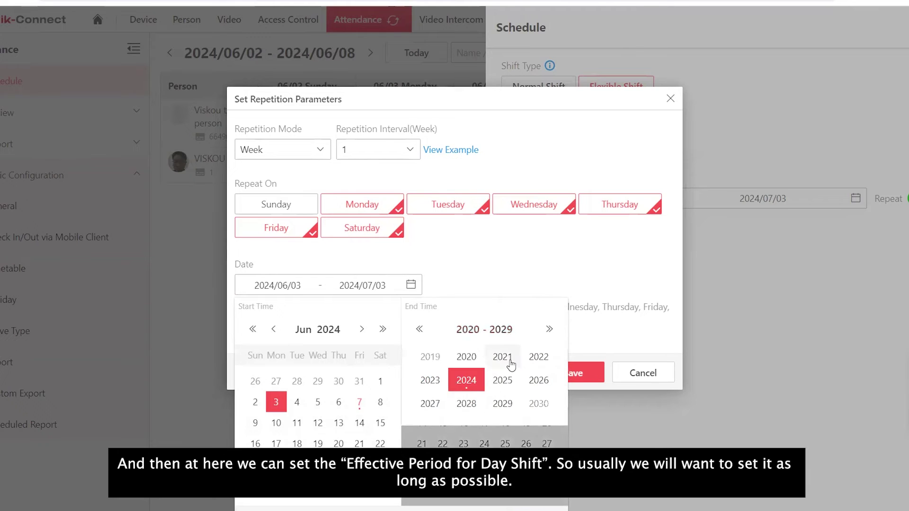
pyautogui.click(504, 402)
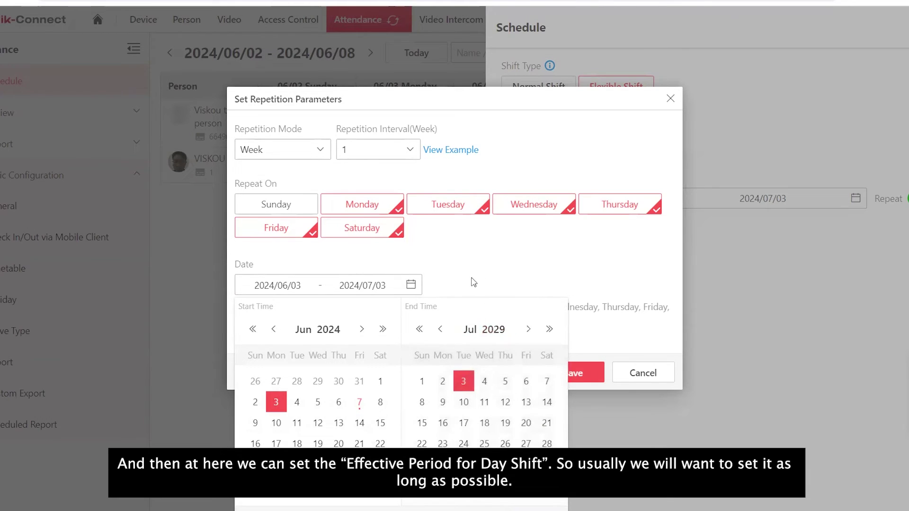
pyautogui.press('Escape')
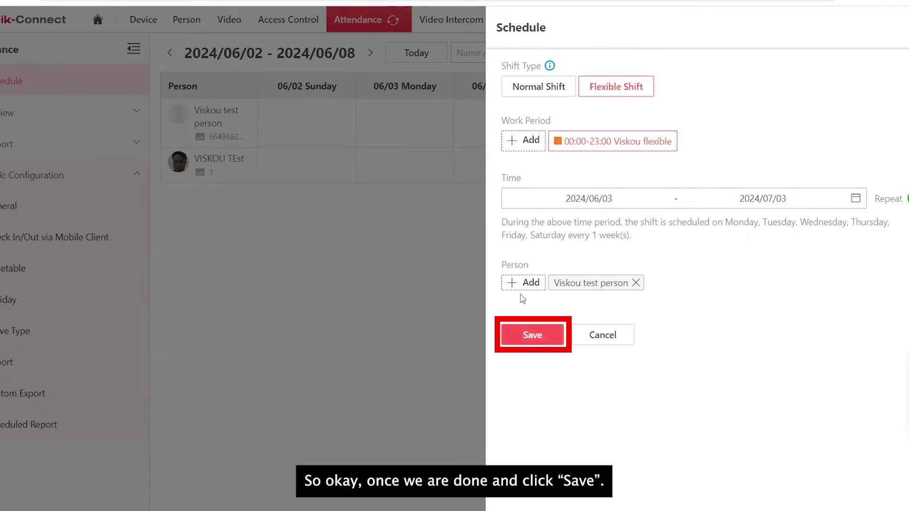
pyautogui.click(532, 337)
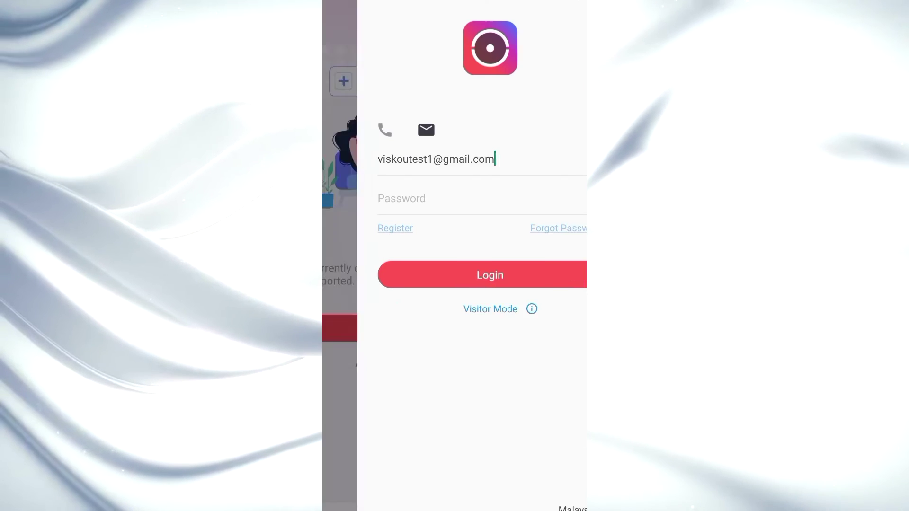
# Sign in to the staff account by entering the account password.
pyautogui.click(342, 199)
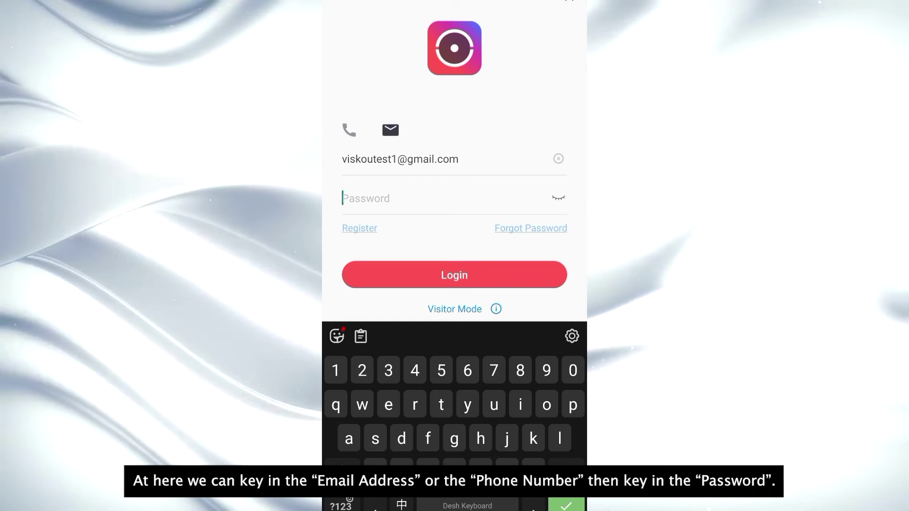
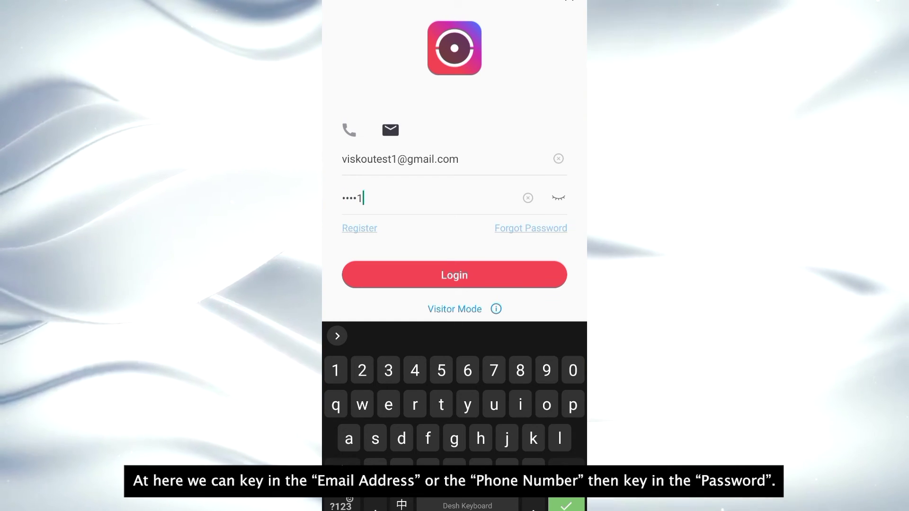
pyautogui.click(558, 198)
pyautogui.click(455, 275)
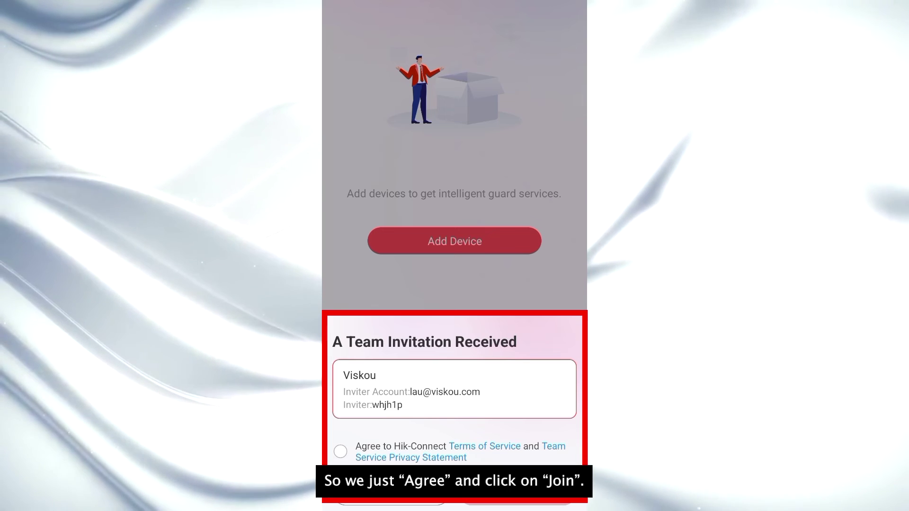
# Agree to the terms and join the Viskou team invitation.
pyautogui.click(340, 451)
pyautogui.click(517, 502)
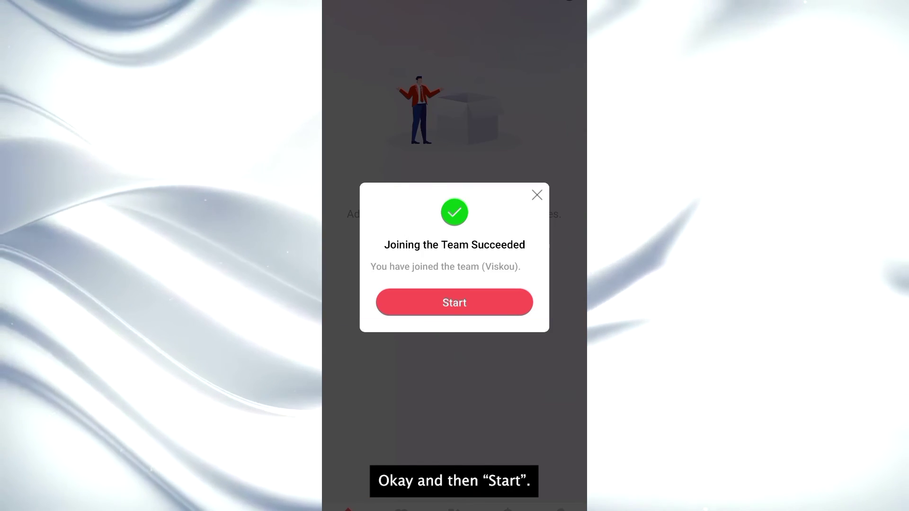
pyautogui.click(455, 302)
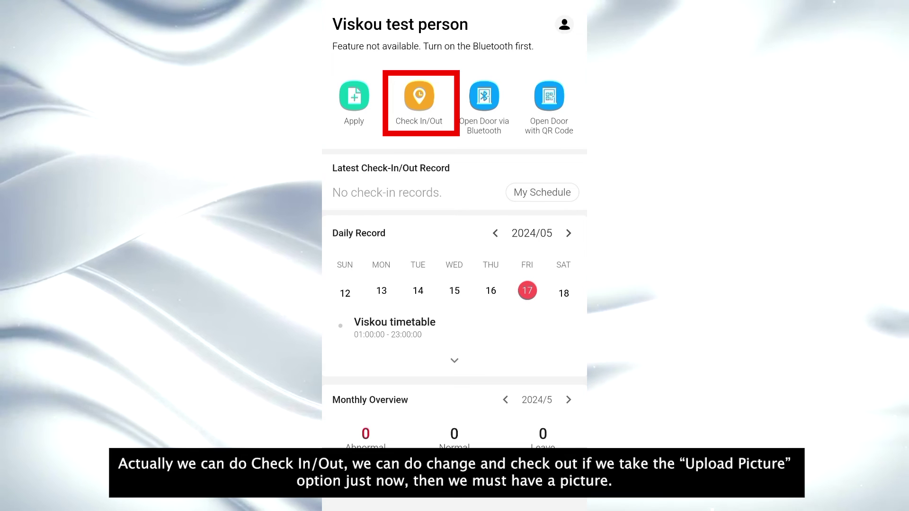
# Submit a check-in with an attached picture, recorded at 16:22:05.
pyautogui.click(419, 96)
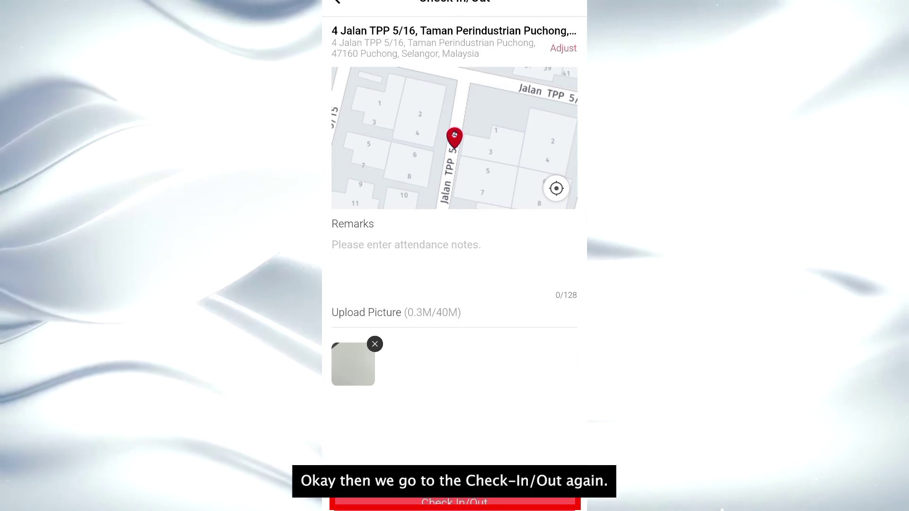
pyautogui.click(455, 503)
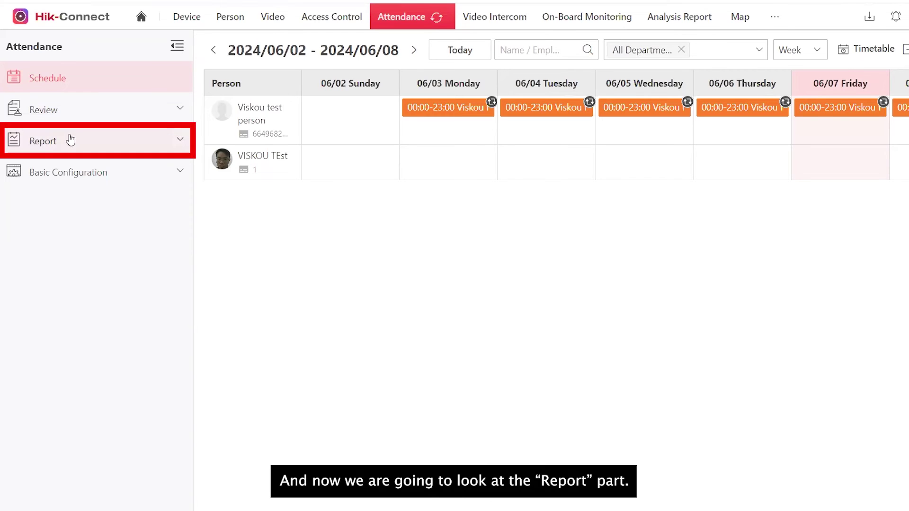
# Filter the Transaction report to Today, then view the check-in picture in Mobile Transaction.
pyautogui.click(72, 141)
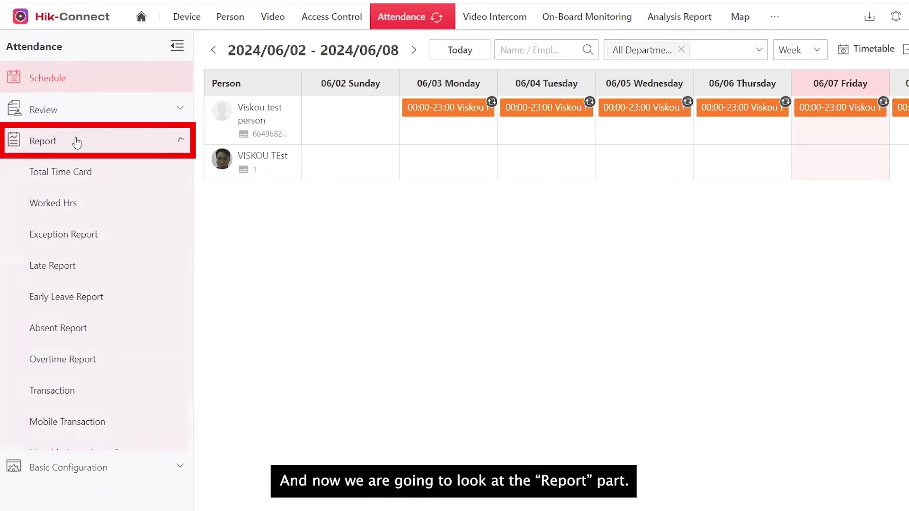
pyautogui.click(82, 390)
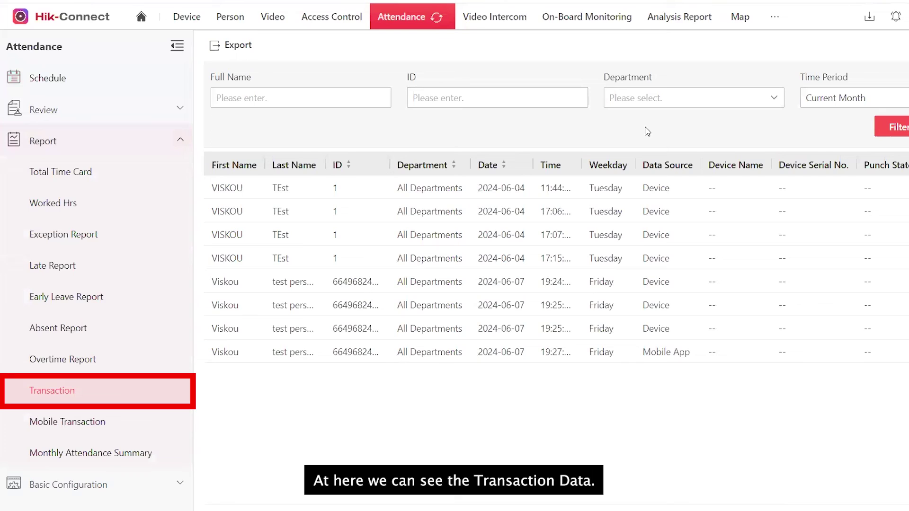
pyautogui.click(815, 102)
pyautogui.click(819, 122)
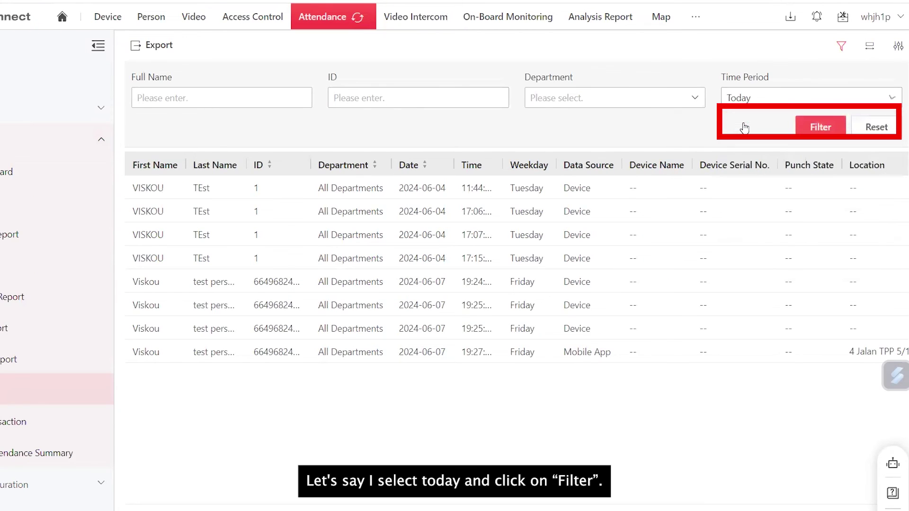
pyautogui.click(895, 129)
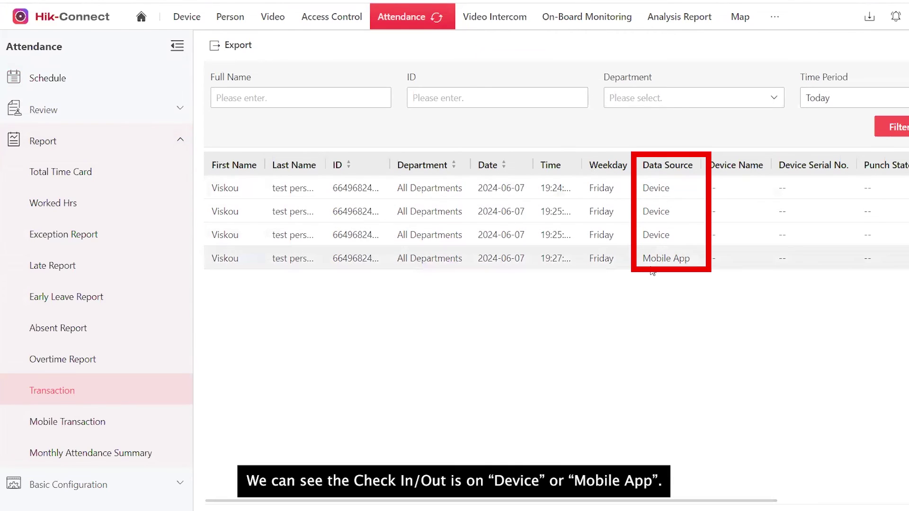
pyautogui.click(61, 427)
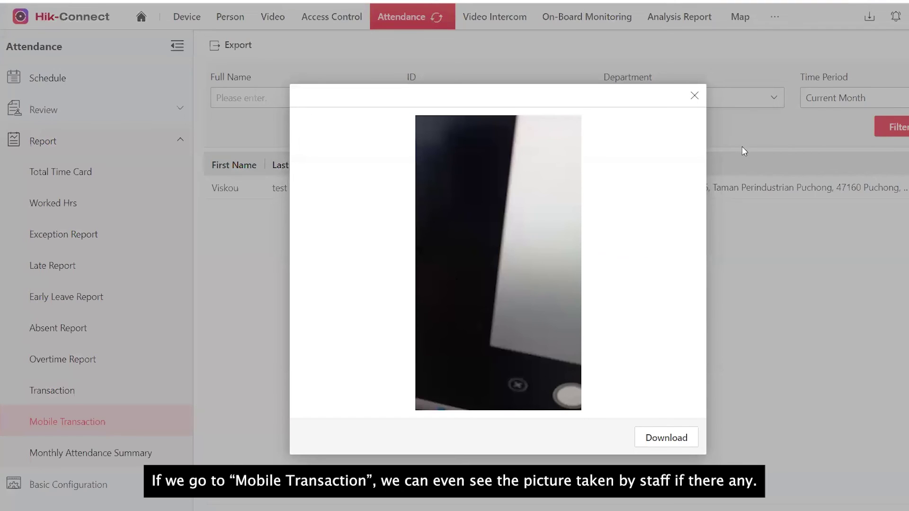
pyautogui.click(694, 96)
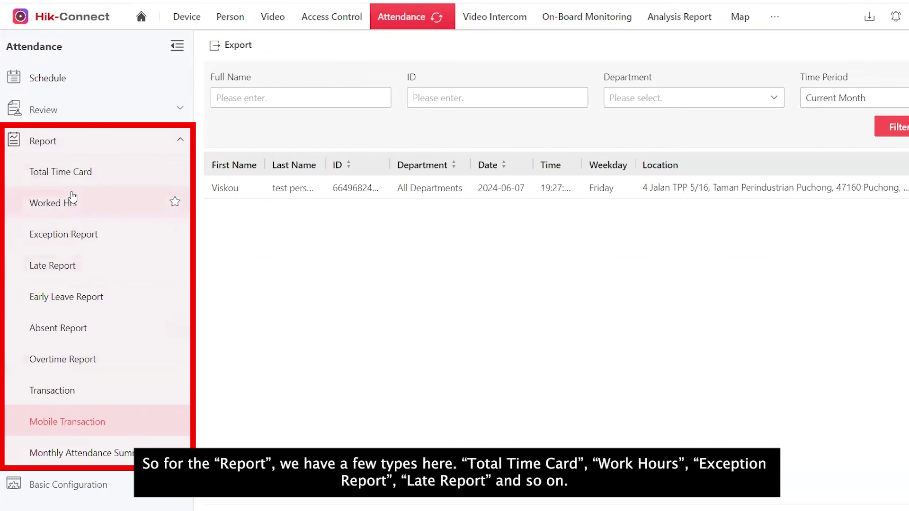
# Recalculate attendance for all persons over 2024/06/01–2024/06/07 from the Worked Hrs report.
pyautogui.click(54, 211)
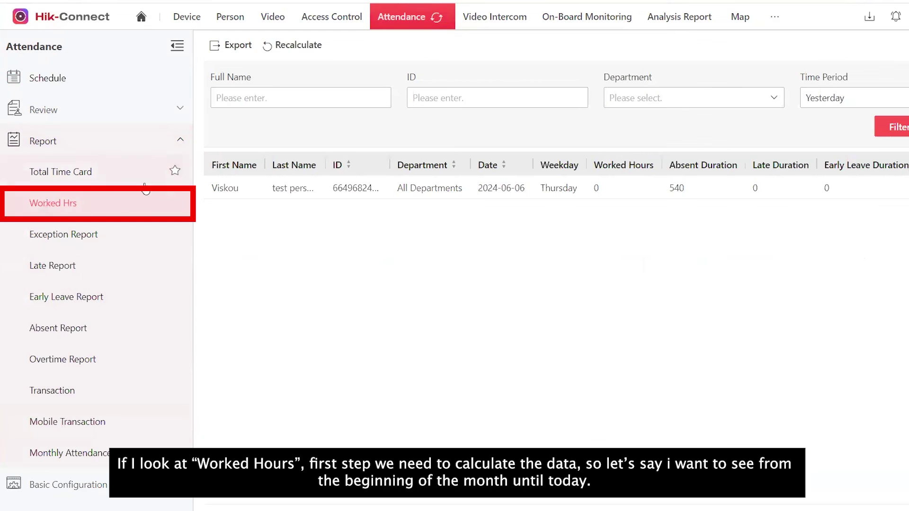
pyautogui.click(296, 47)
pyautogui.click(724, 178)
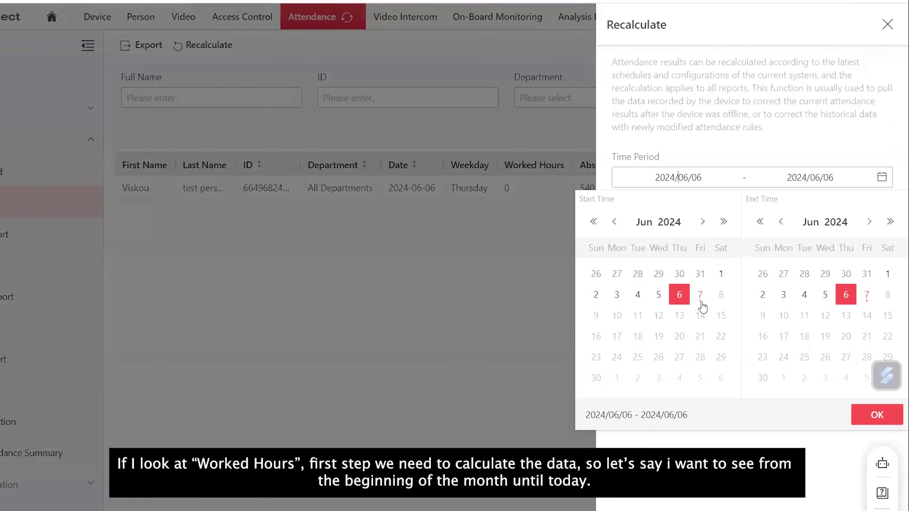
pyautogui.click(721, 275)
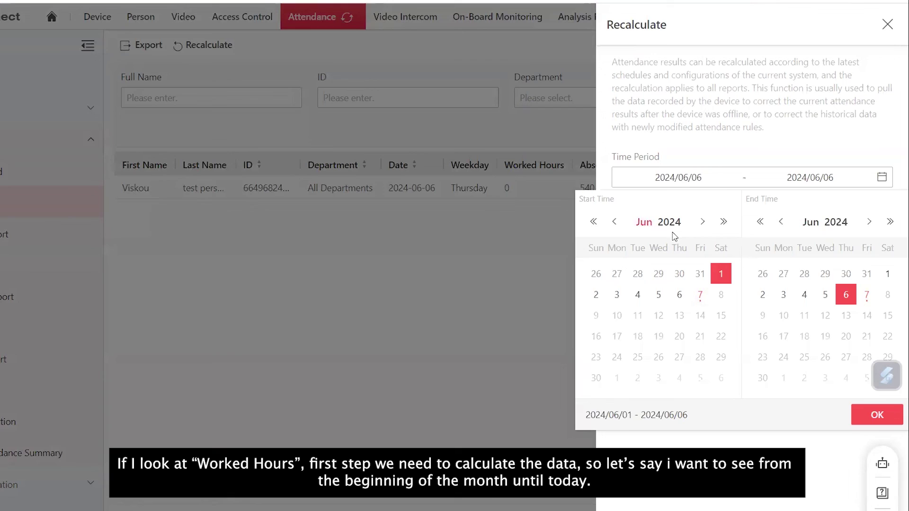
pyautogui.click(868, 296)
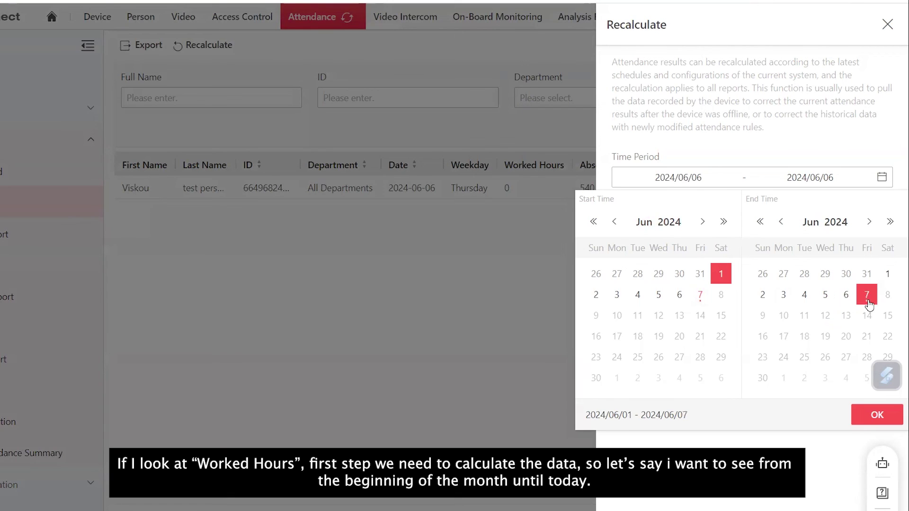
pyautogui.click(867, 414)
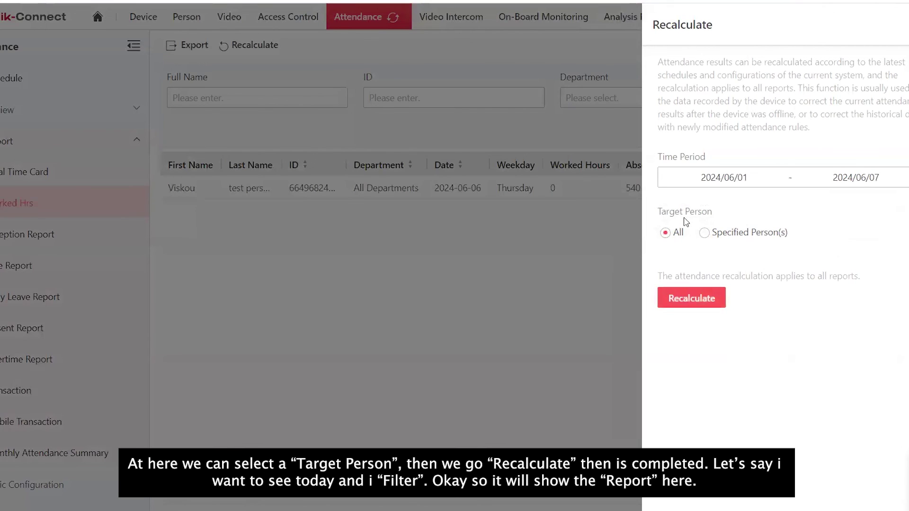
pyautogui.click(695, 300)
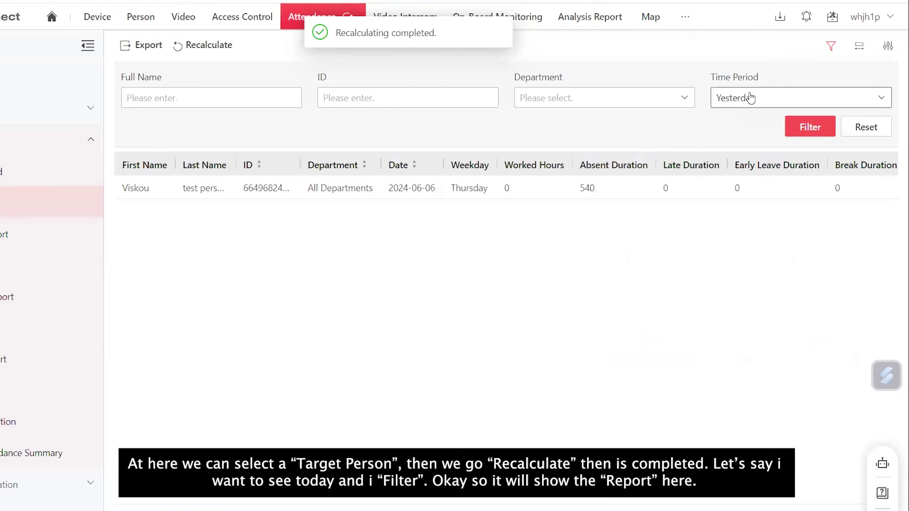
# Filter the Worked Hrs report to Today and check its column list.
pyautogui.click(794, 96)
pyautogui.click(730, 122)
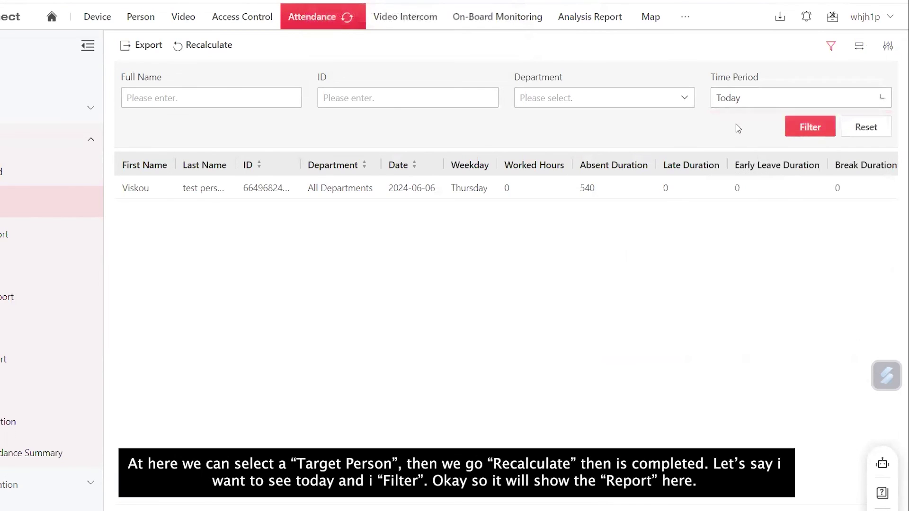
pyautogui.click(810, 128)
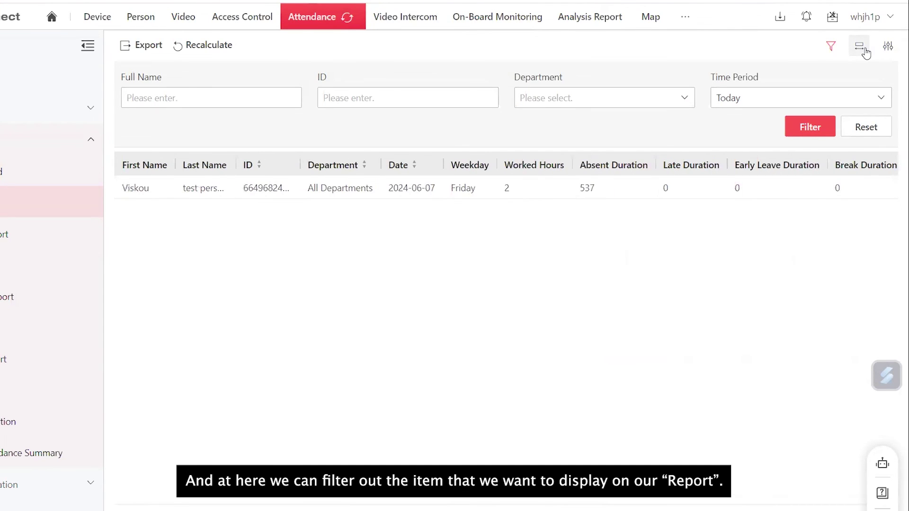
pyautogui.click(887, 52)
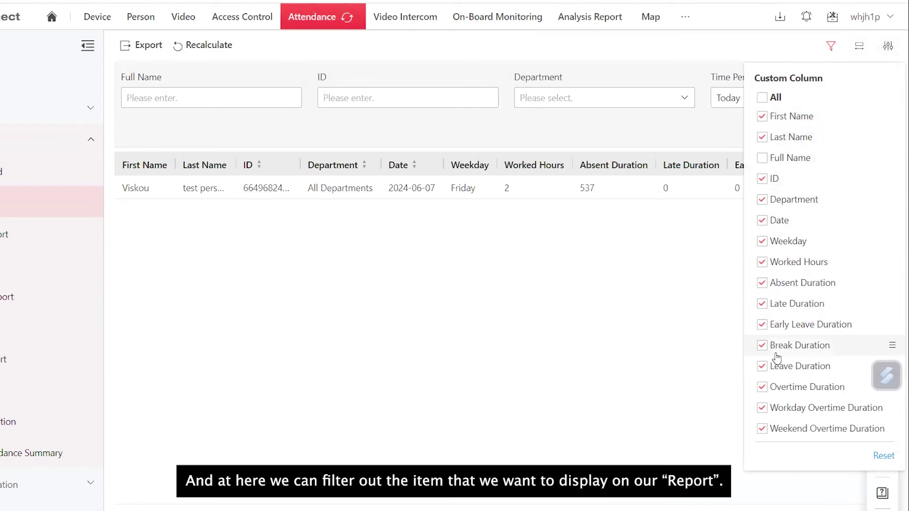
pyautogui.click(617, 410)
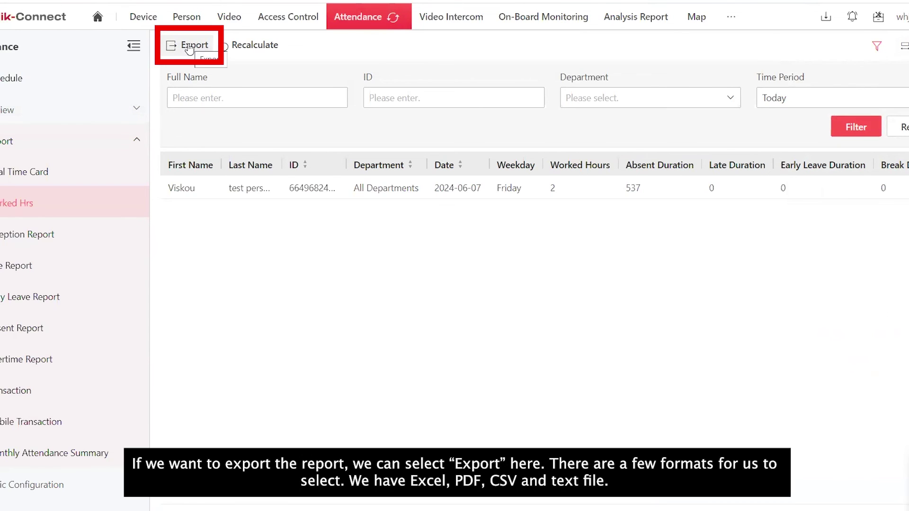
# Export the Worked Hrs report as an Excel file.
pyautogui.click(190, 46)
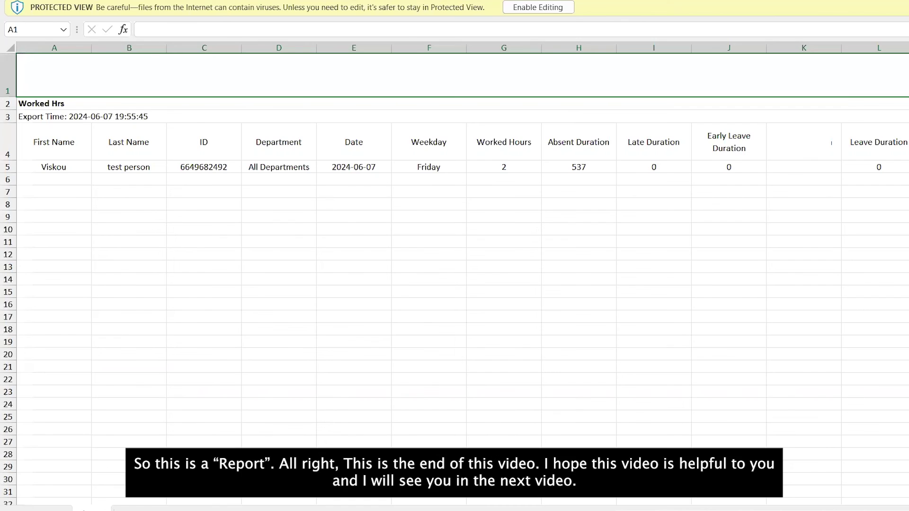
pyautogui.hscroll(3, 454, 255)
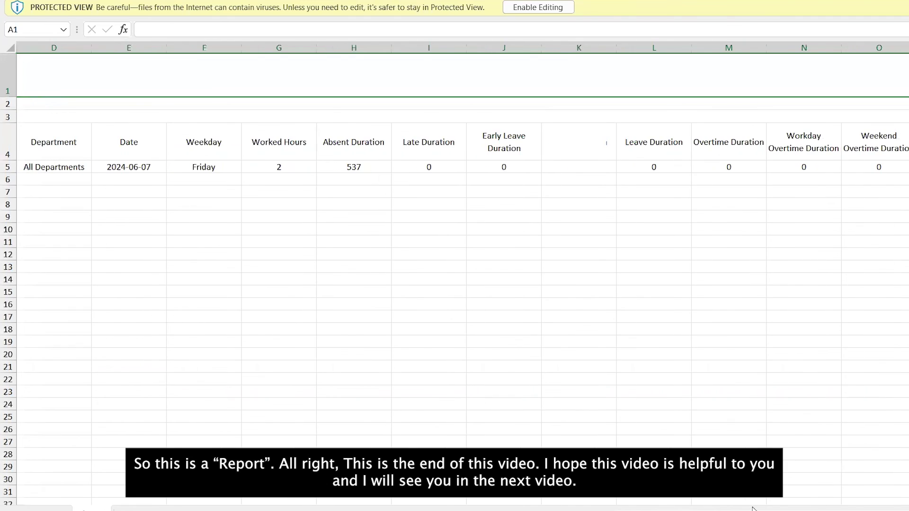